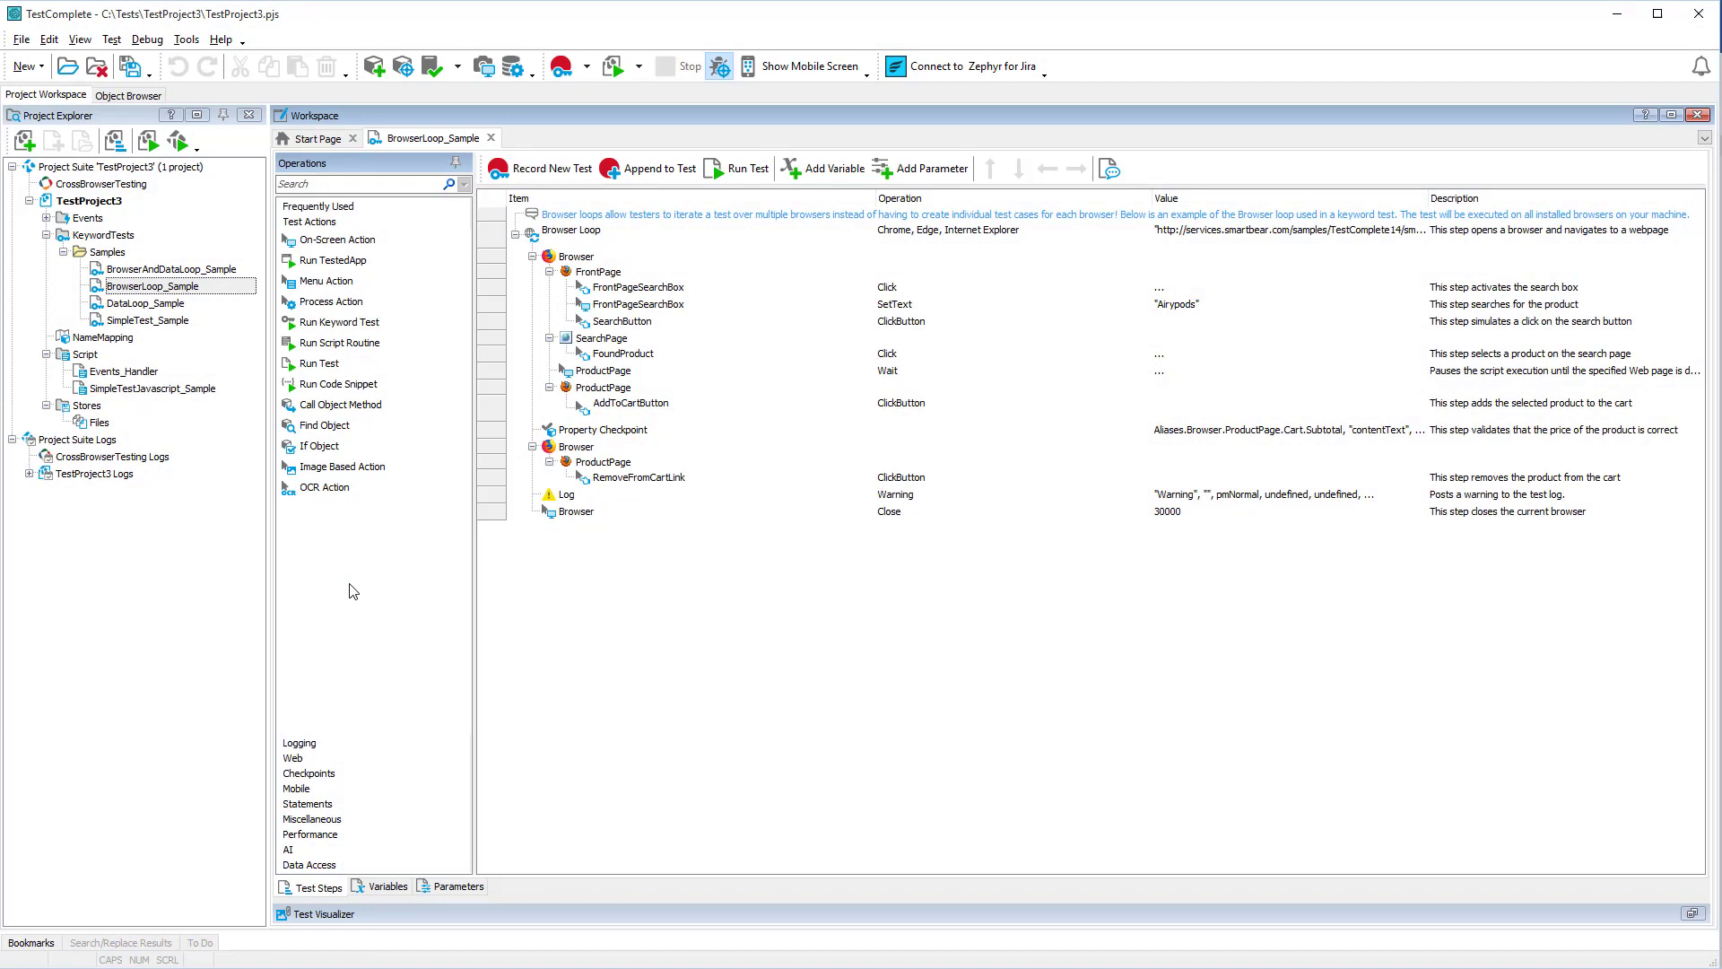
Run the whole TestProject3 project and open the log details of the Simple test case
click(151, 142)
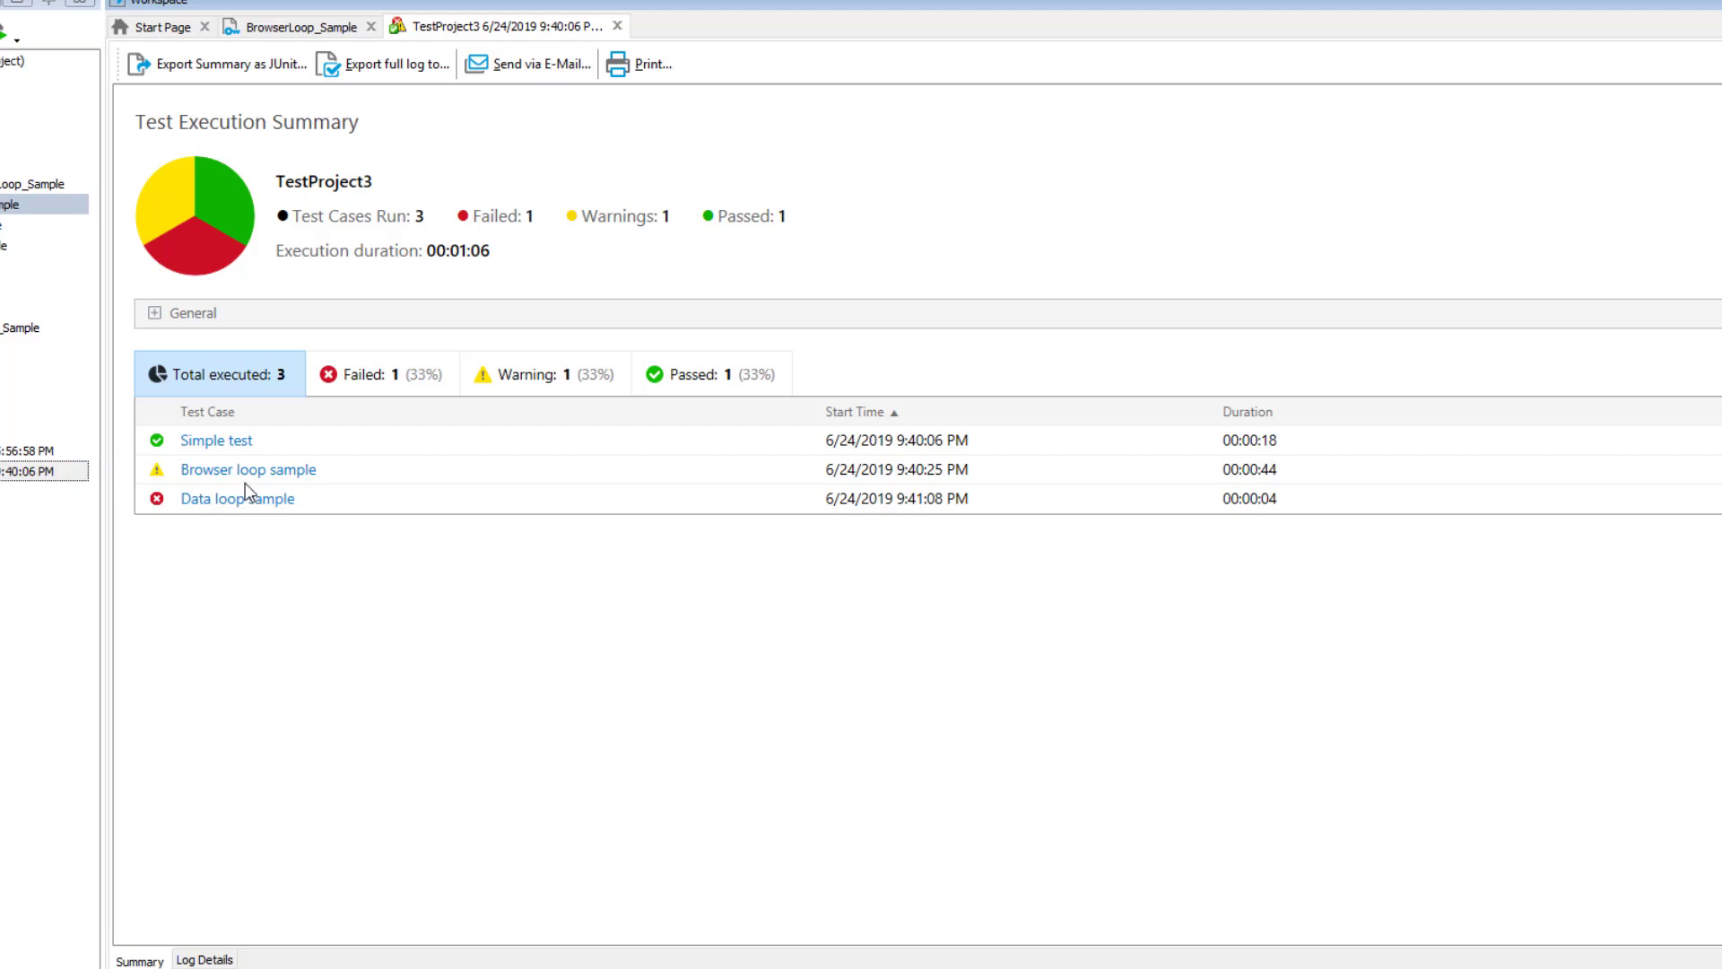
click(232, 455)
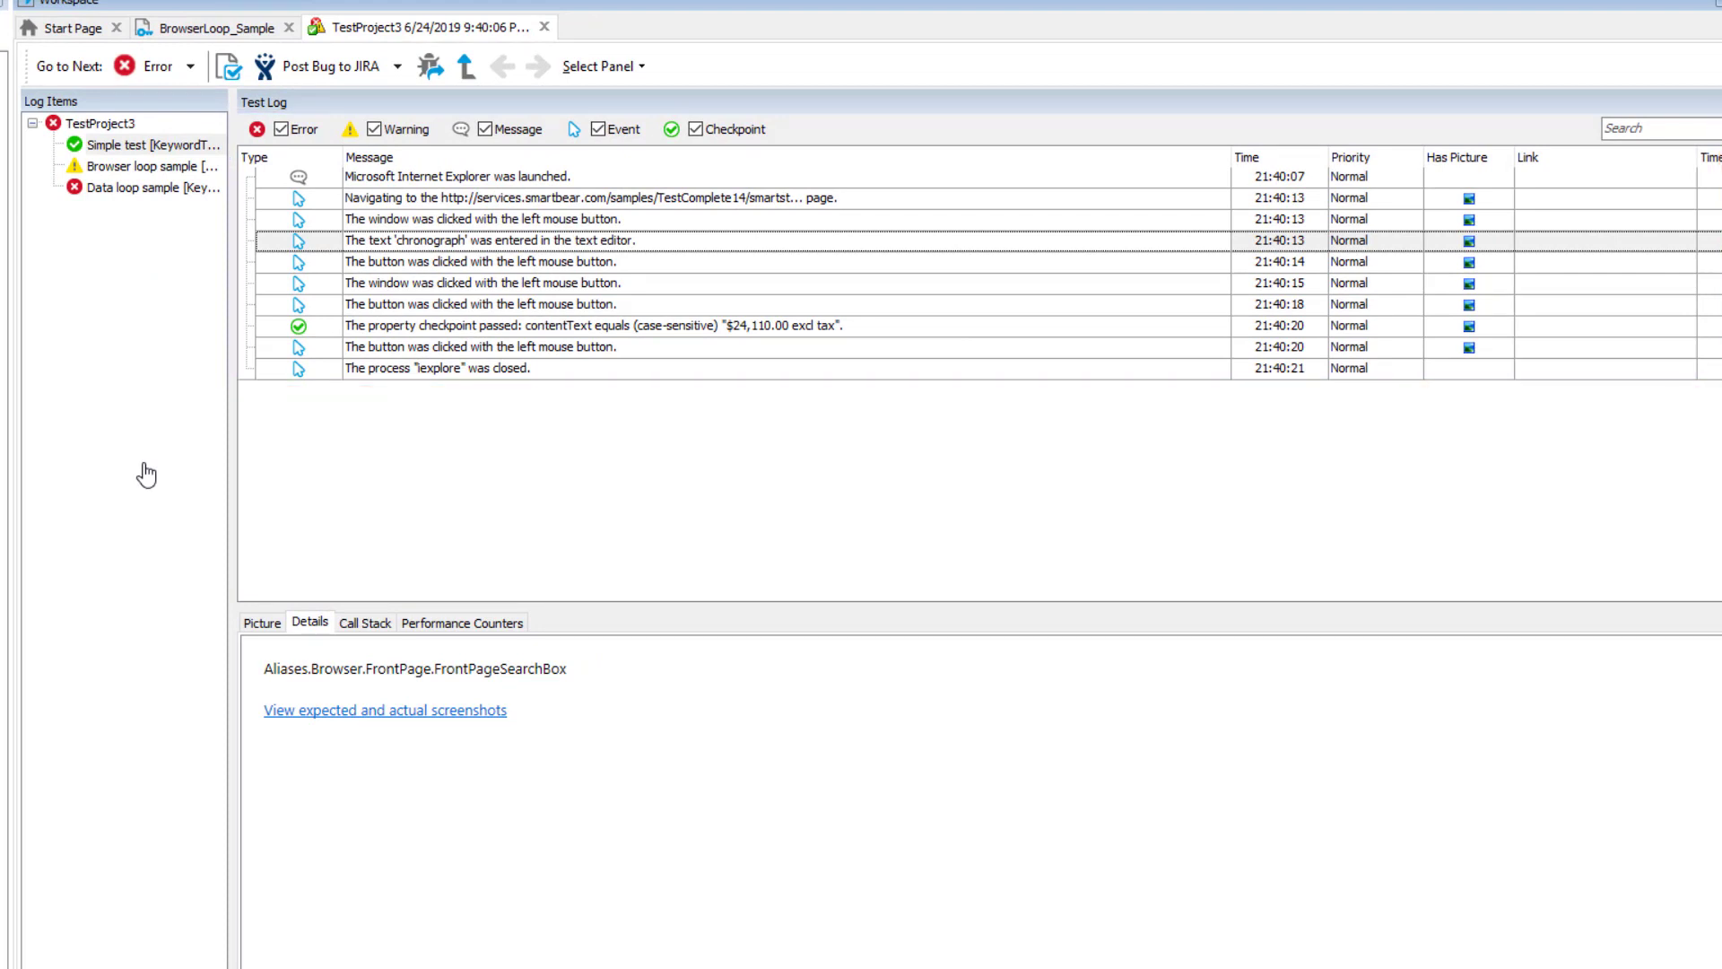
View the expected and actual images for the 'chronograph' text entry event, and open its matching keyword test step
click(447, 242)
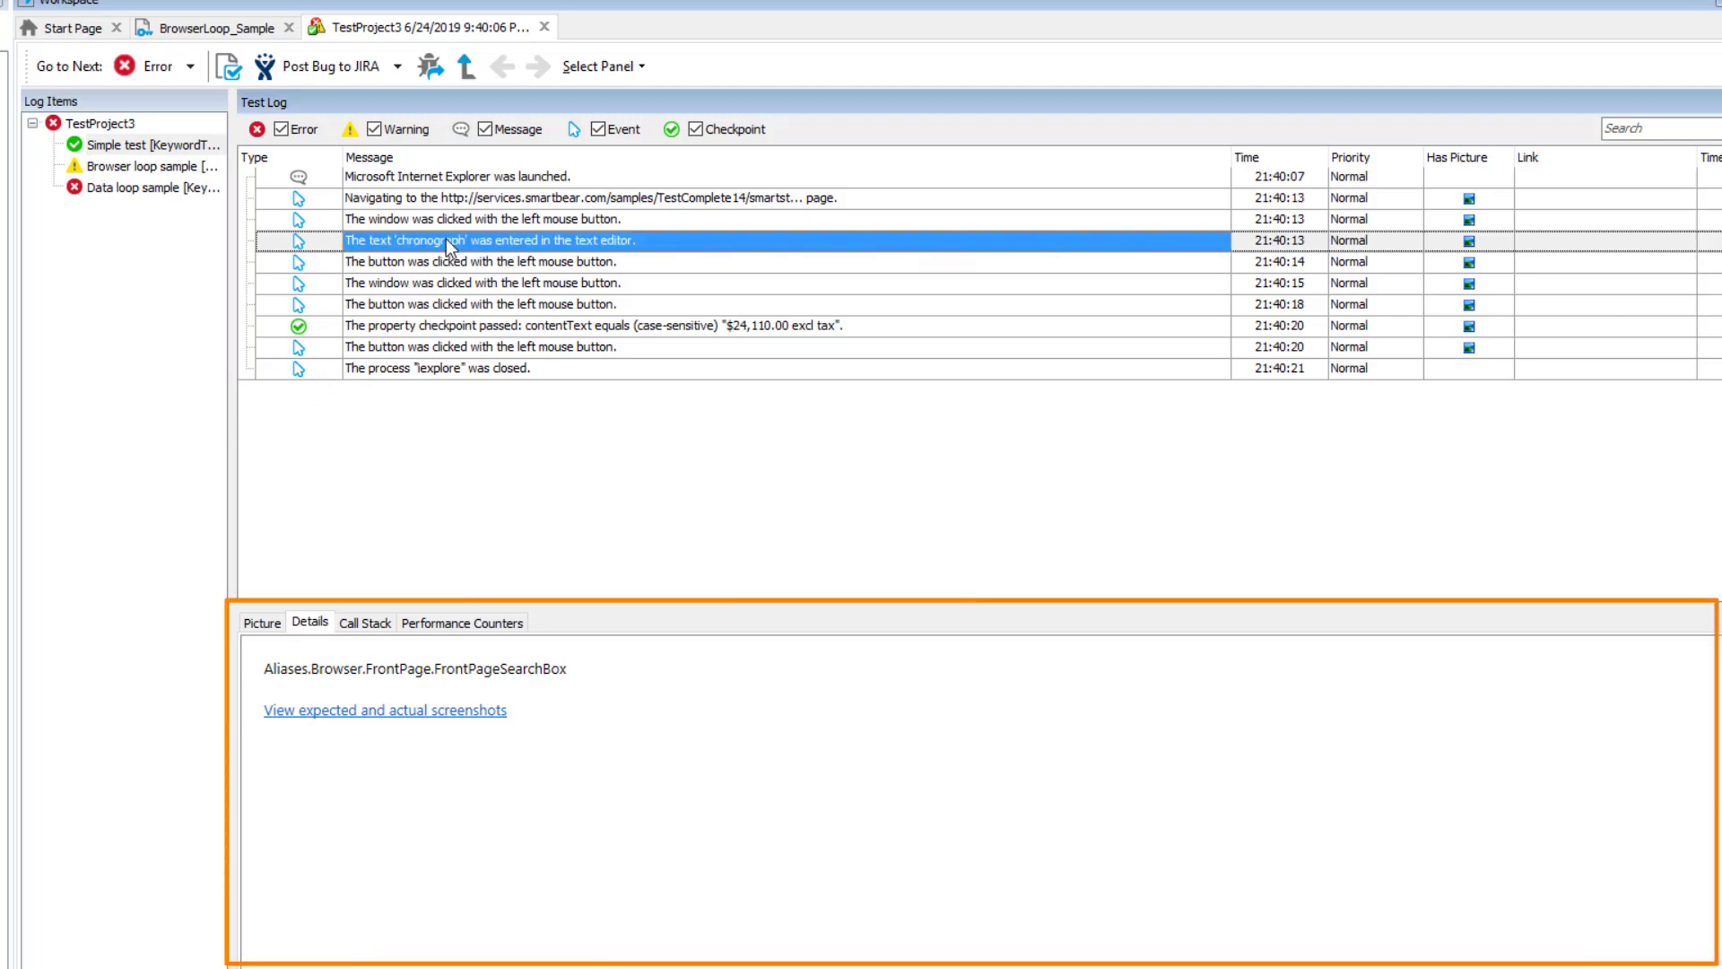
click(259, 622)
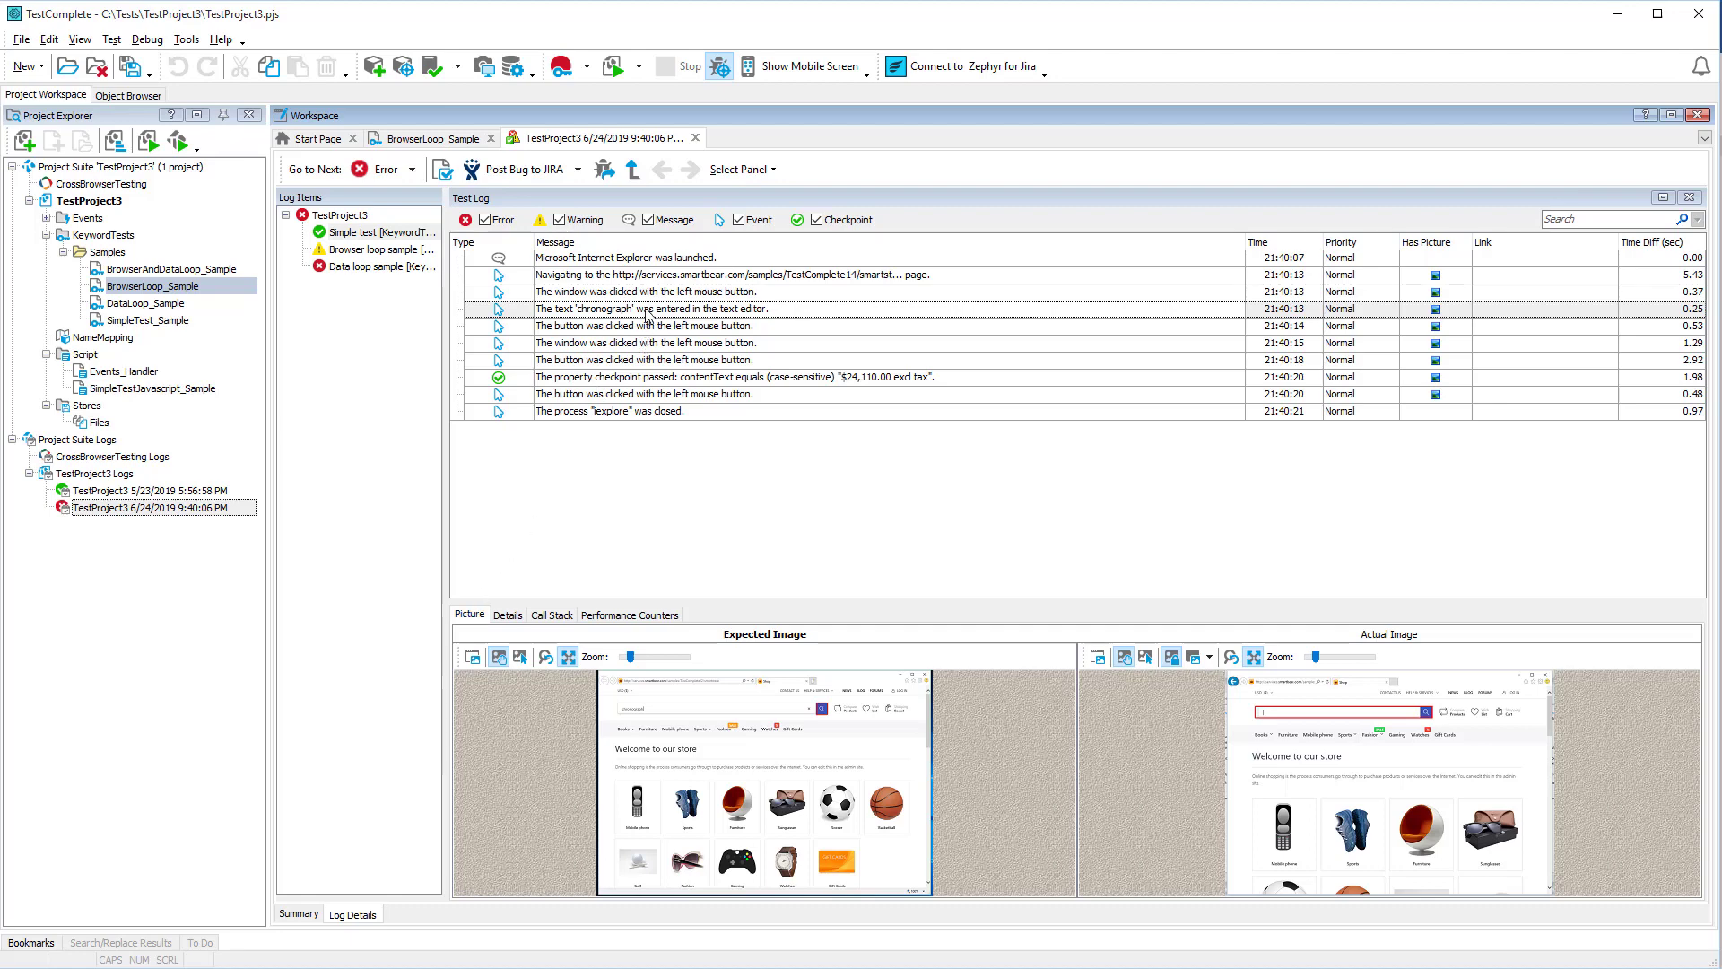
double_click(647, 310)
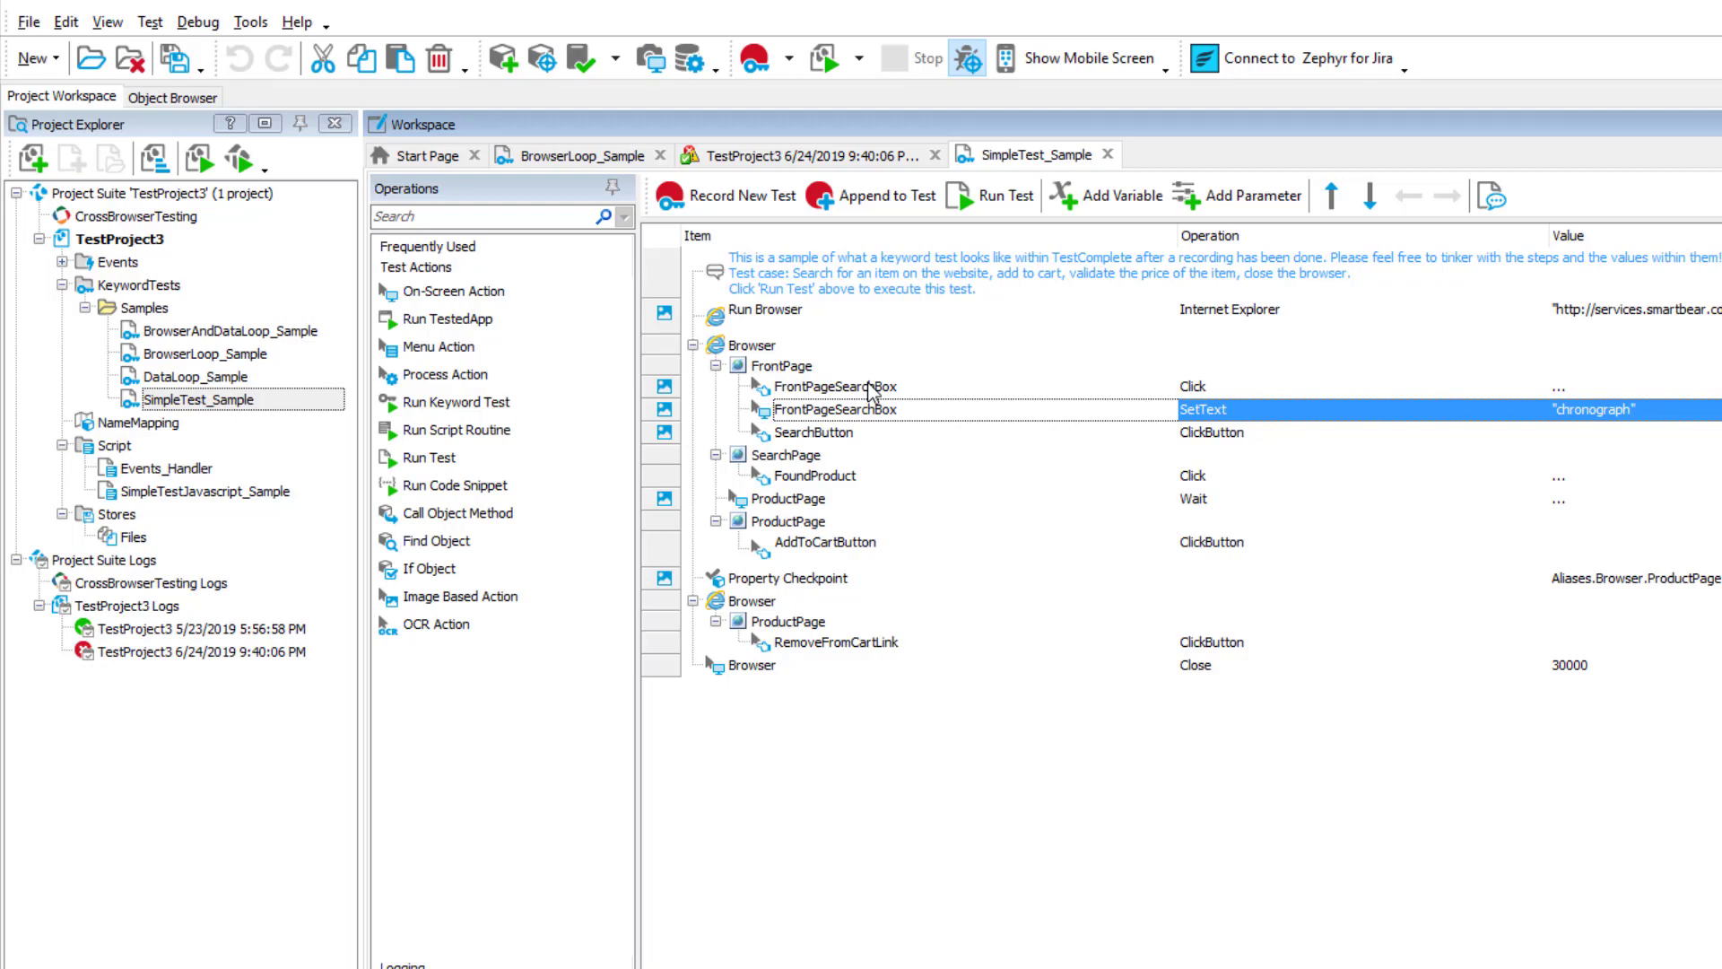
Try turning off Store all logs in the Engines Log options, and discard the change
click(250, 23)
click(262, 52)
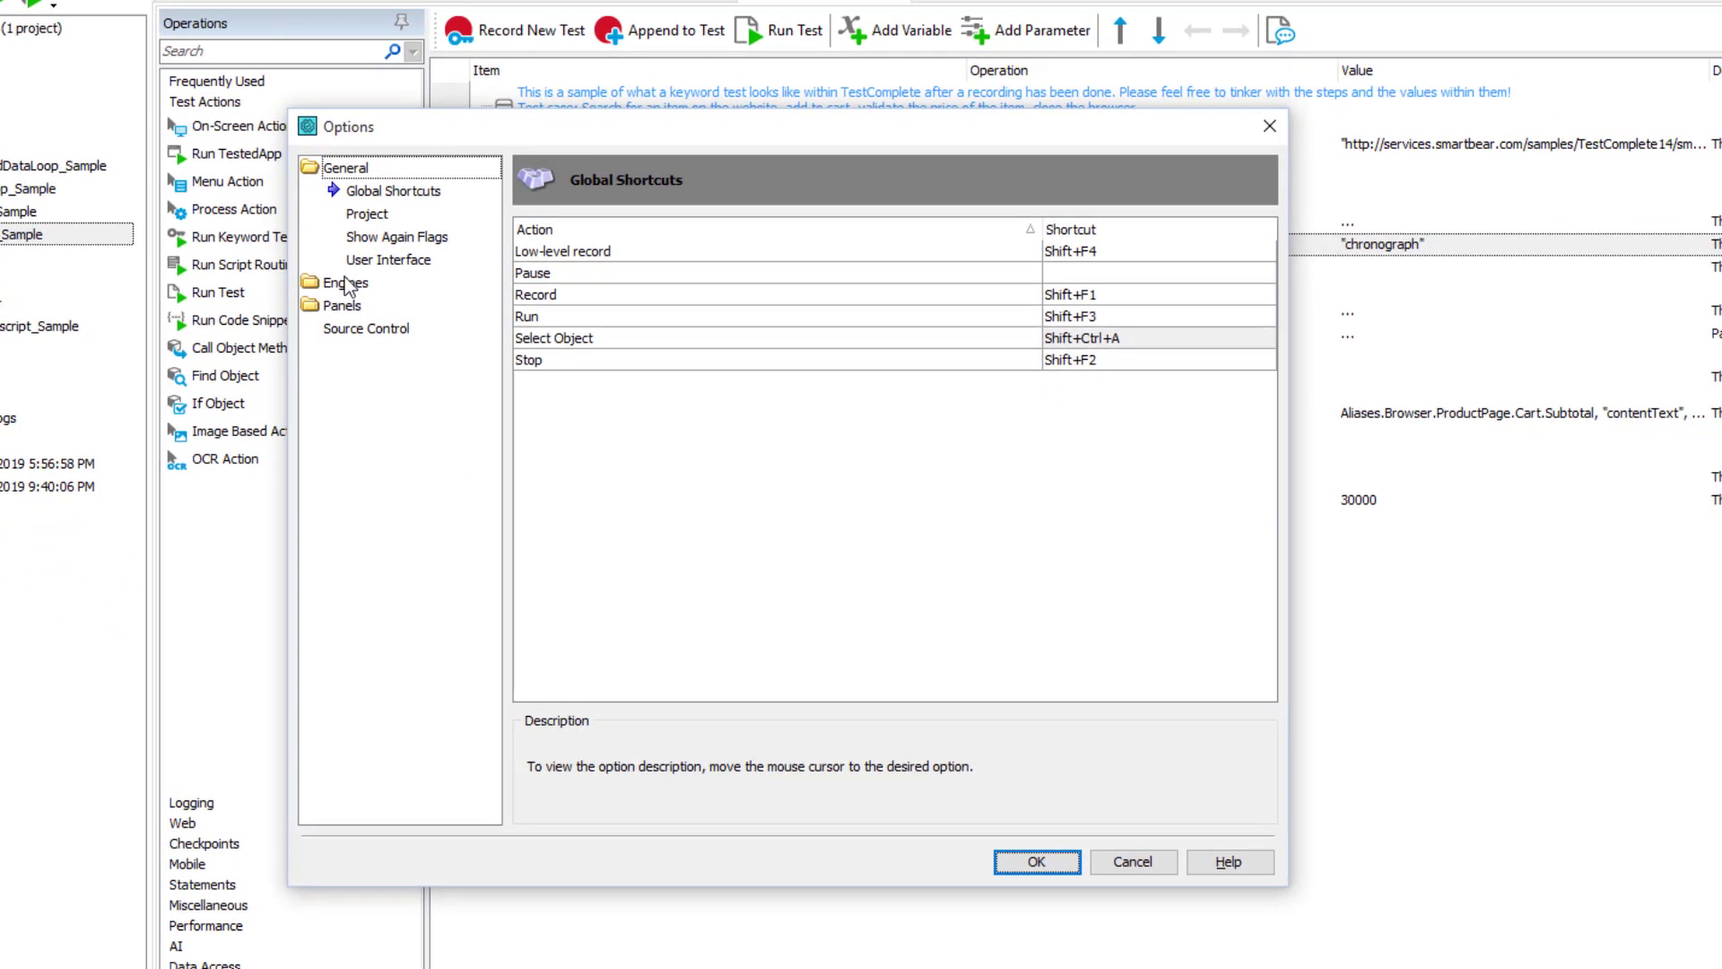
click(348, 283)
click(356, 306)
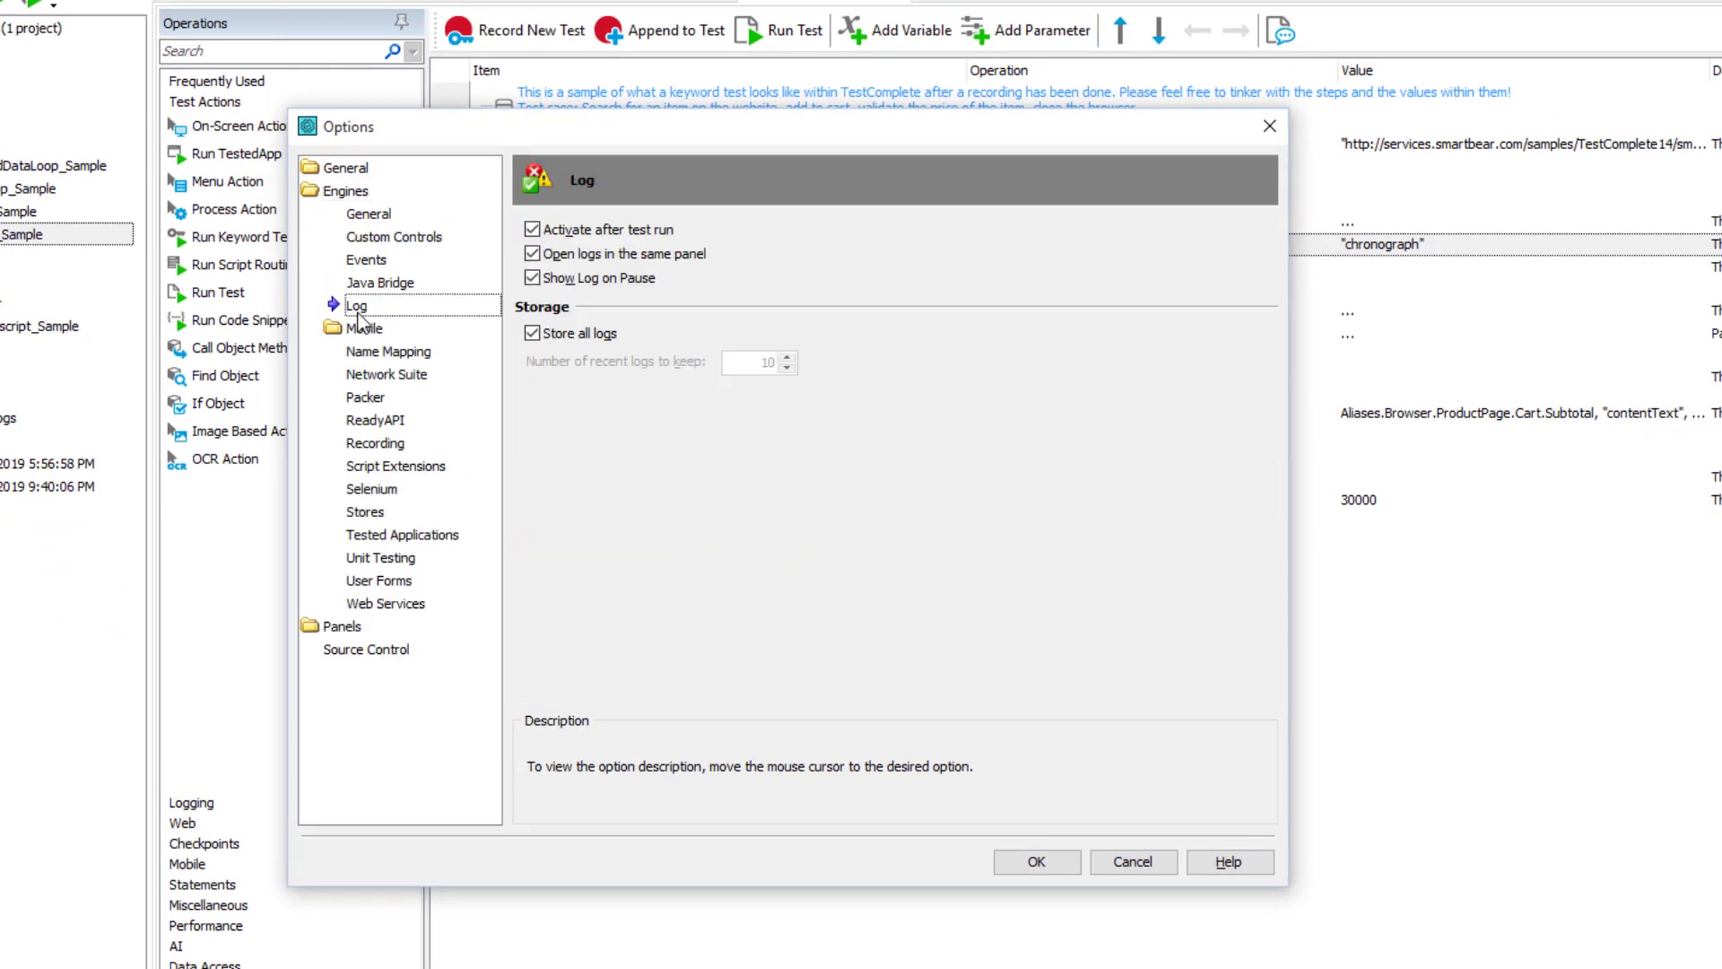
click(534, 335)
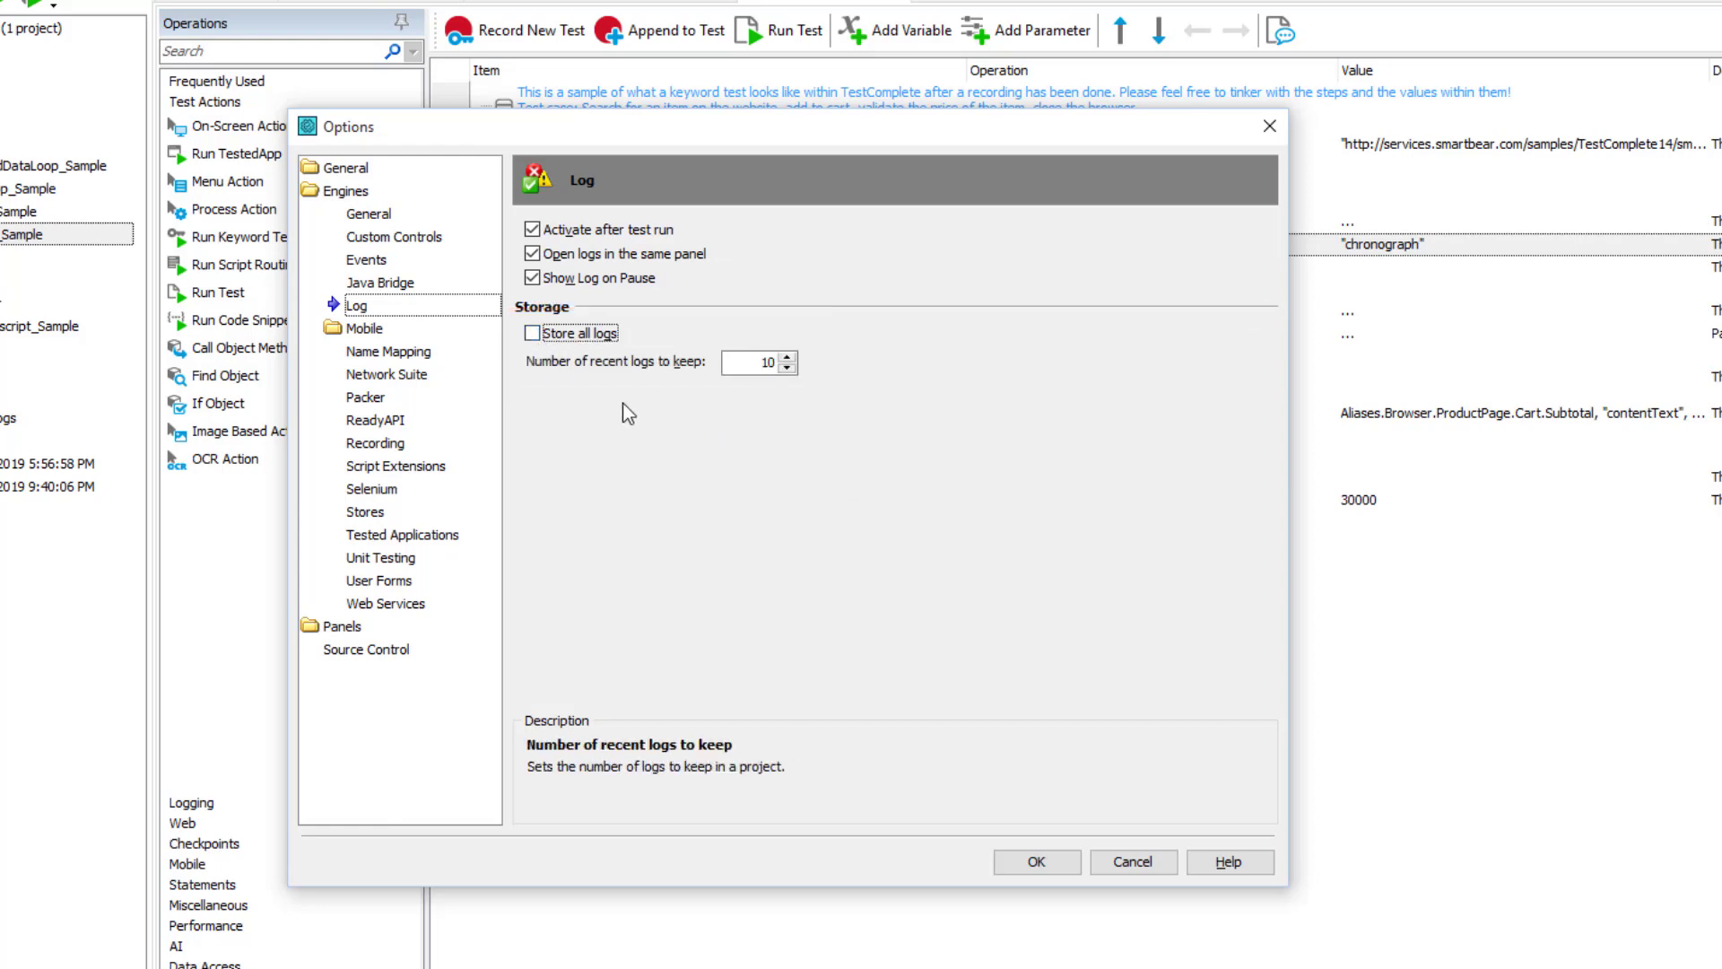
click(1115, 866)
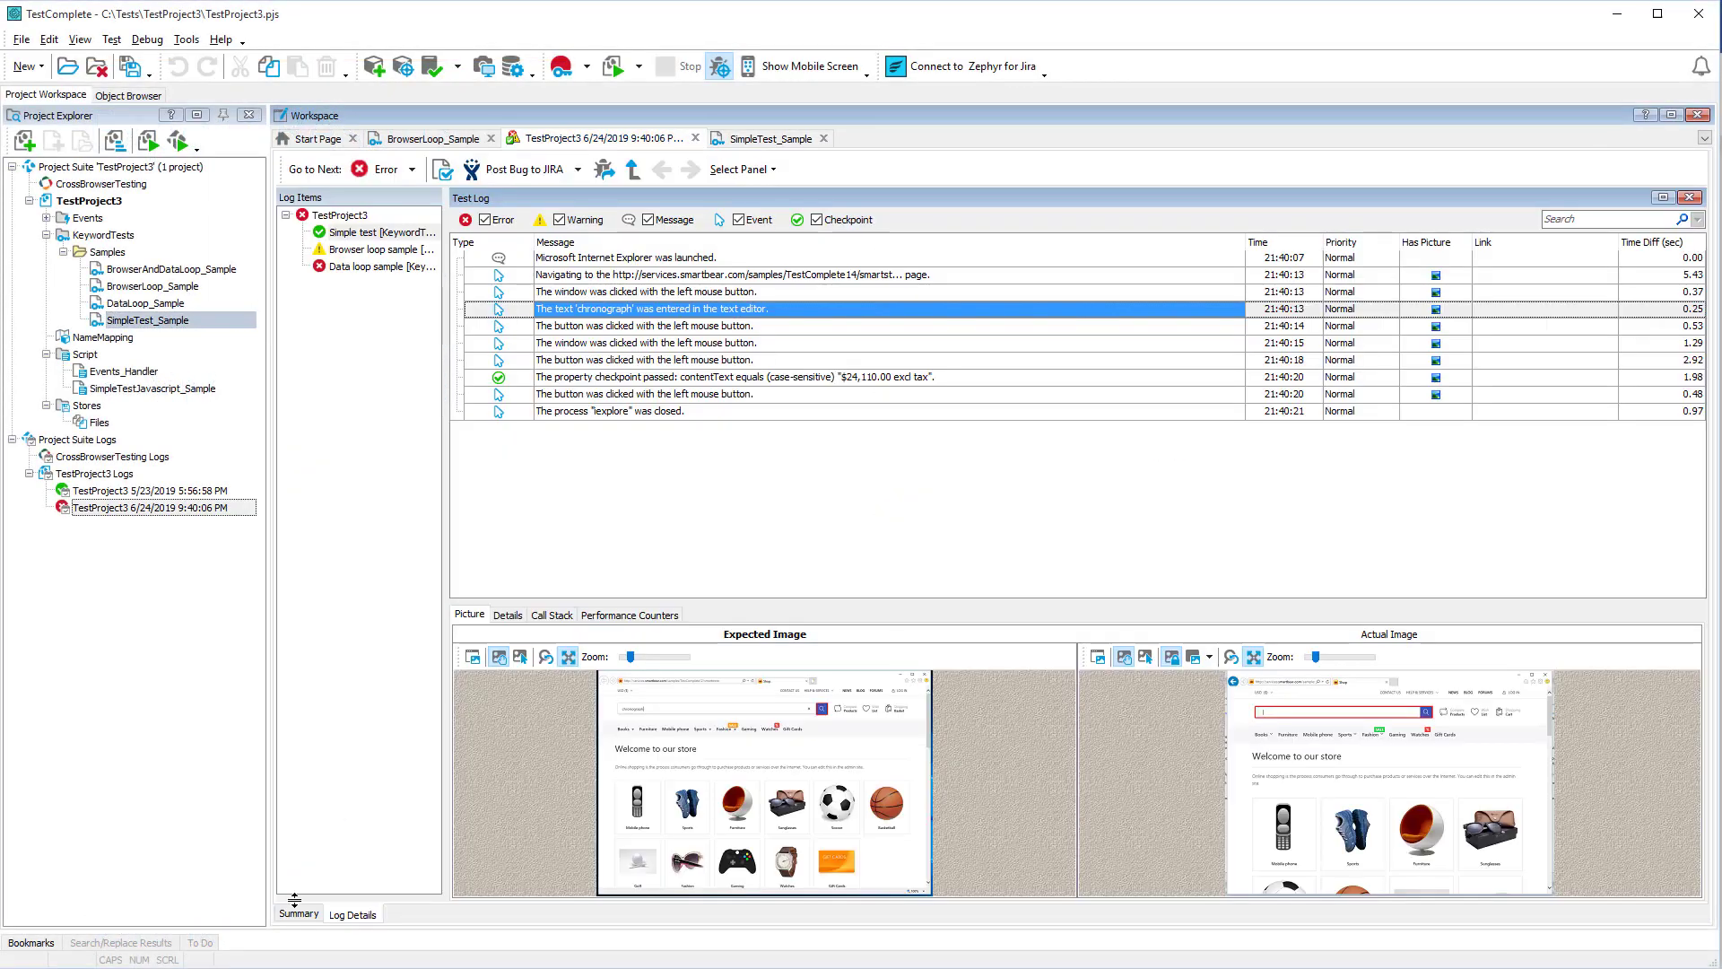
Export the full log from the summary as HTML files to C:\Work\TestResults and open the exported index.htm
click(299, 915)
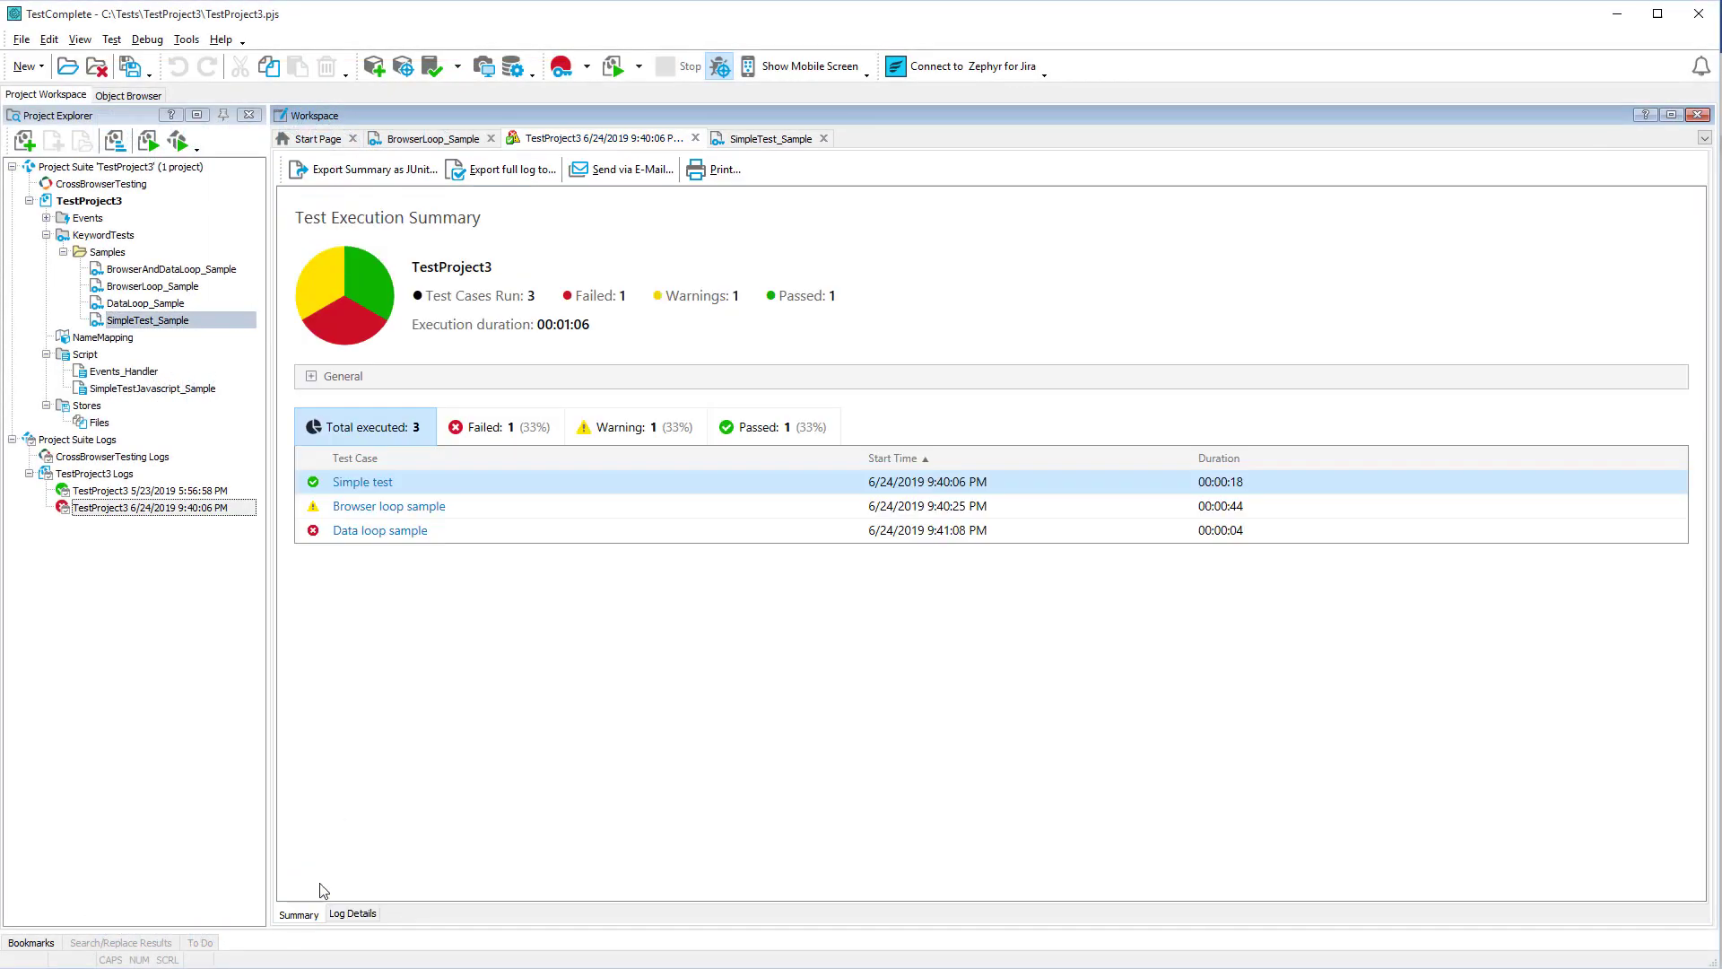
click(539, 170)
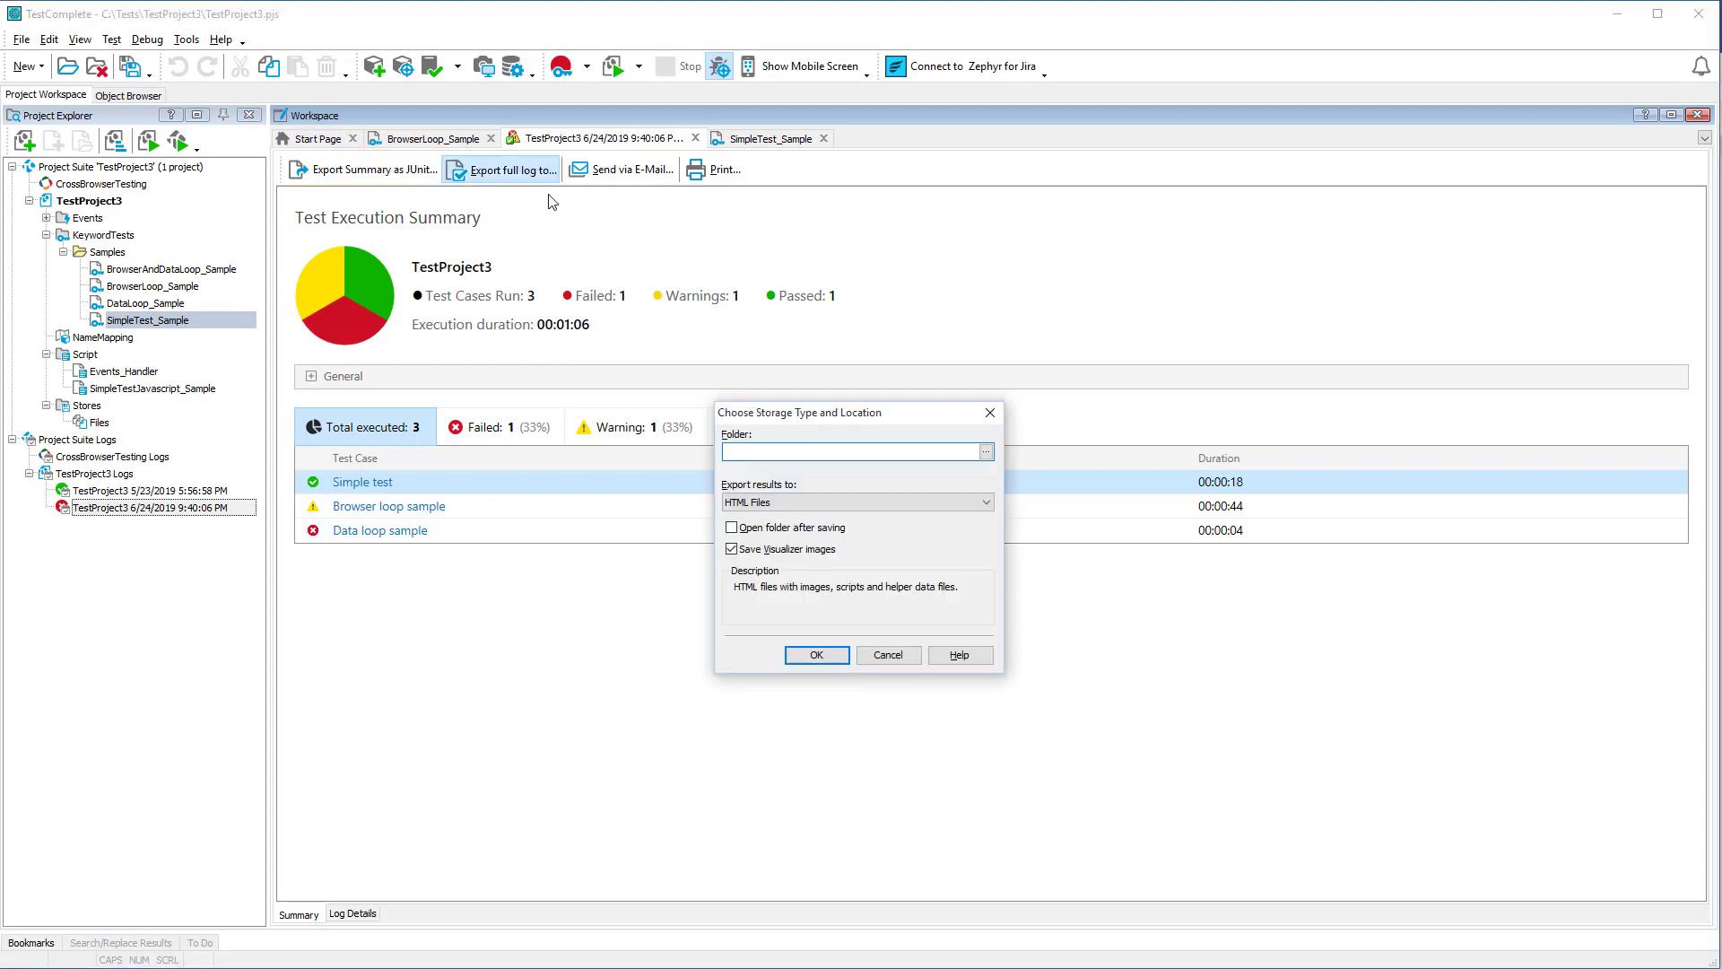
key(ctrl+v)
click(816, 654)
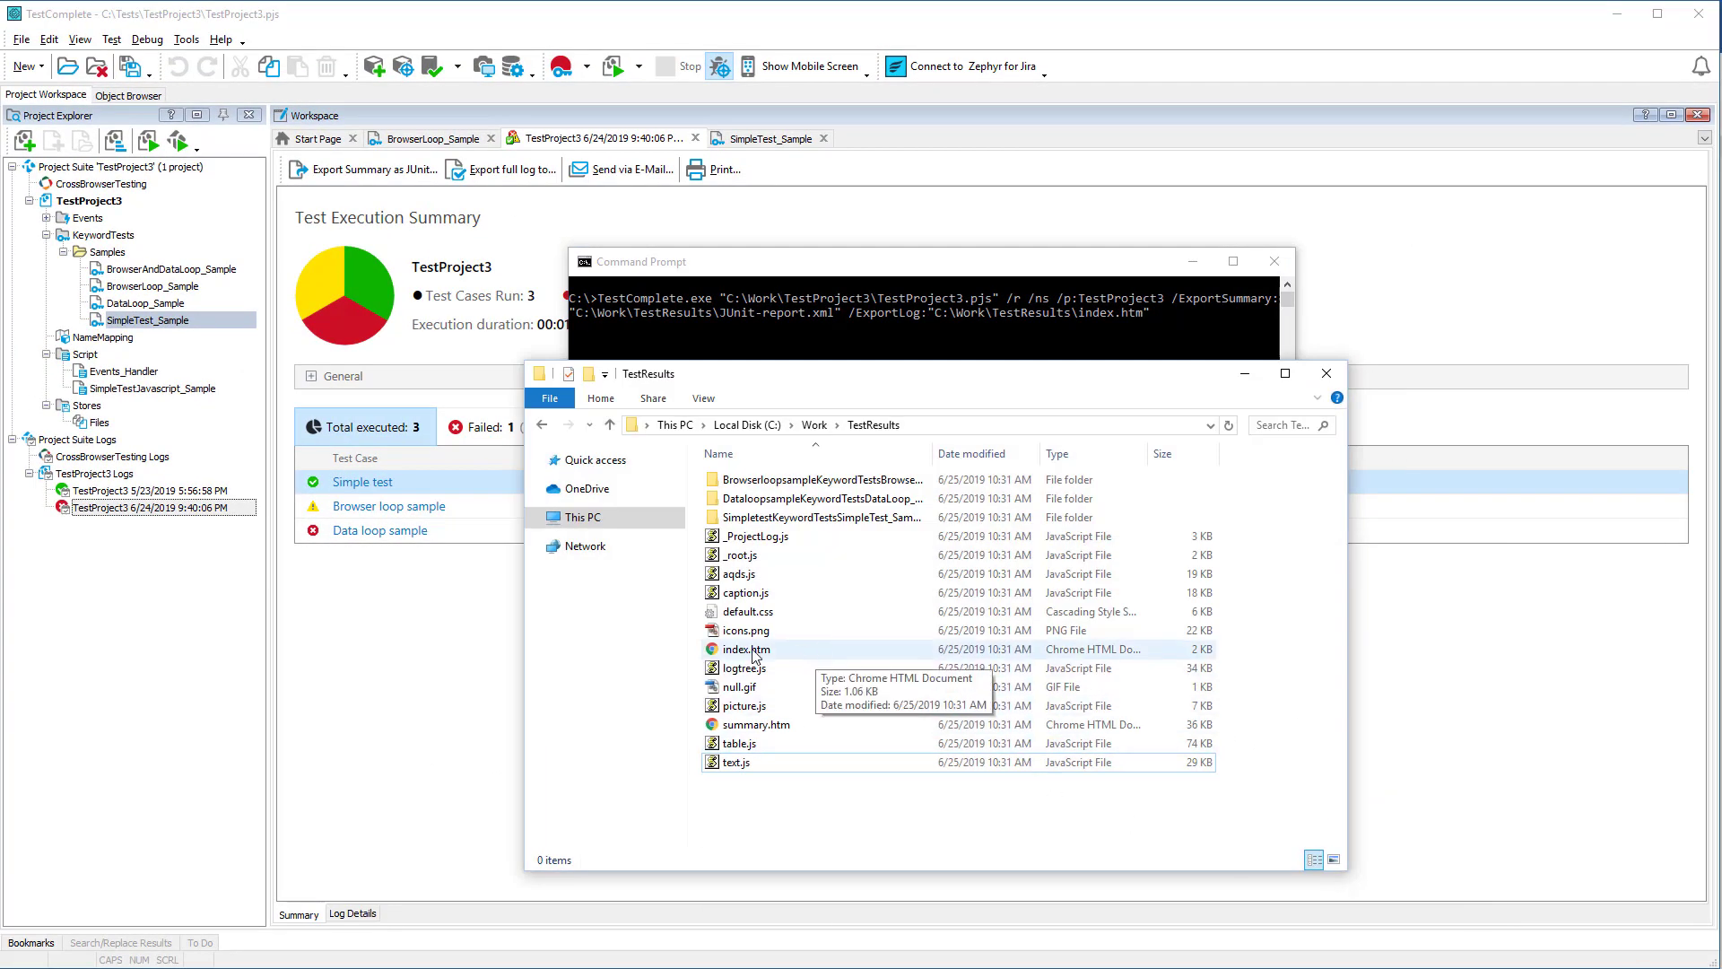
double_click(750, 650)
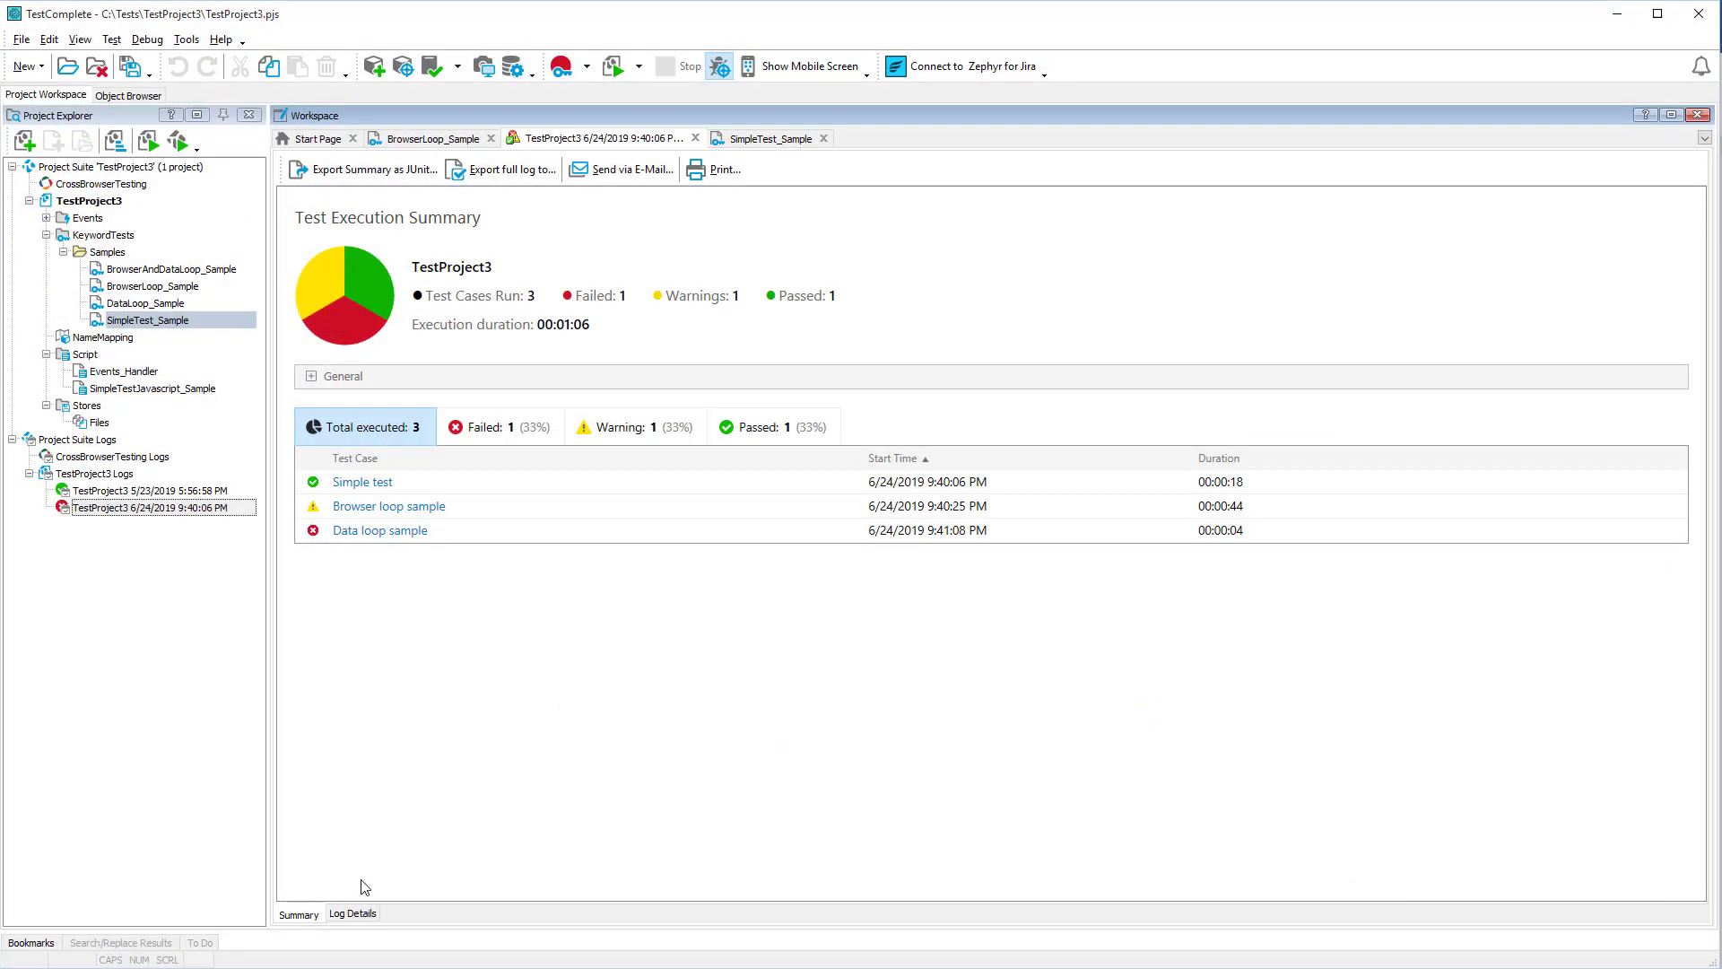
Start posting a bug to JIRA from the log details, and authorize with the API token or password
click(359, 914)
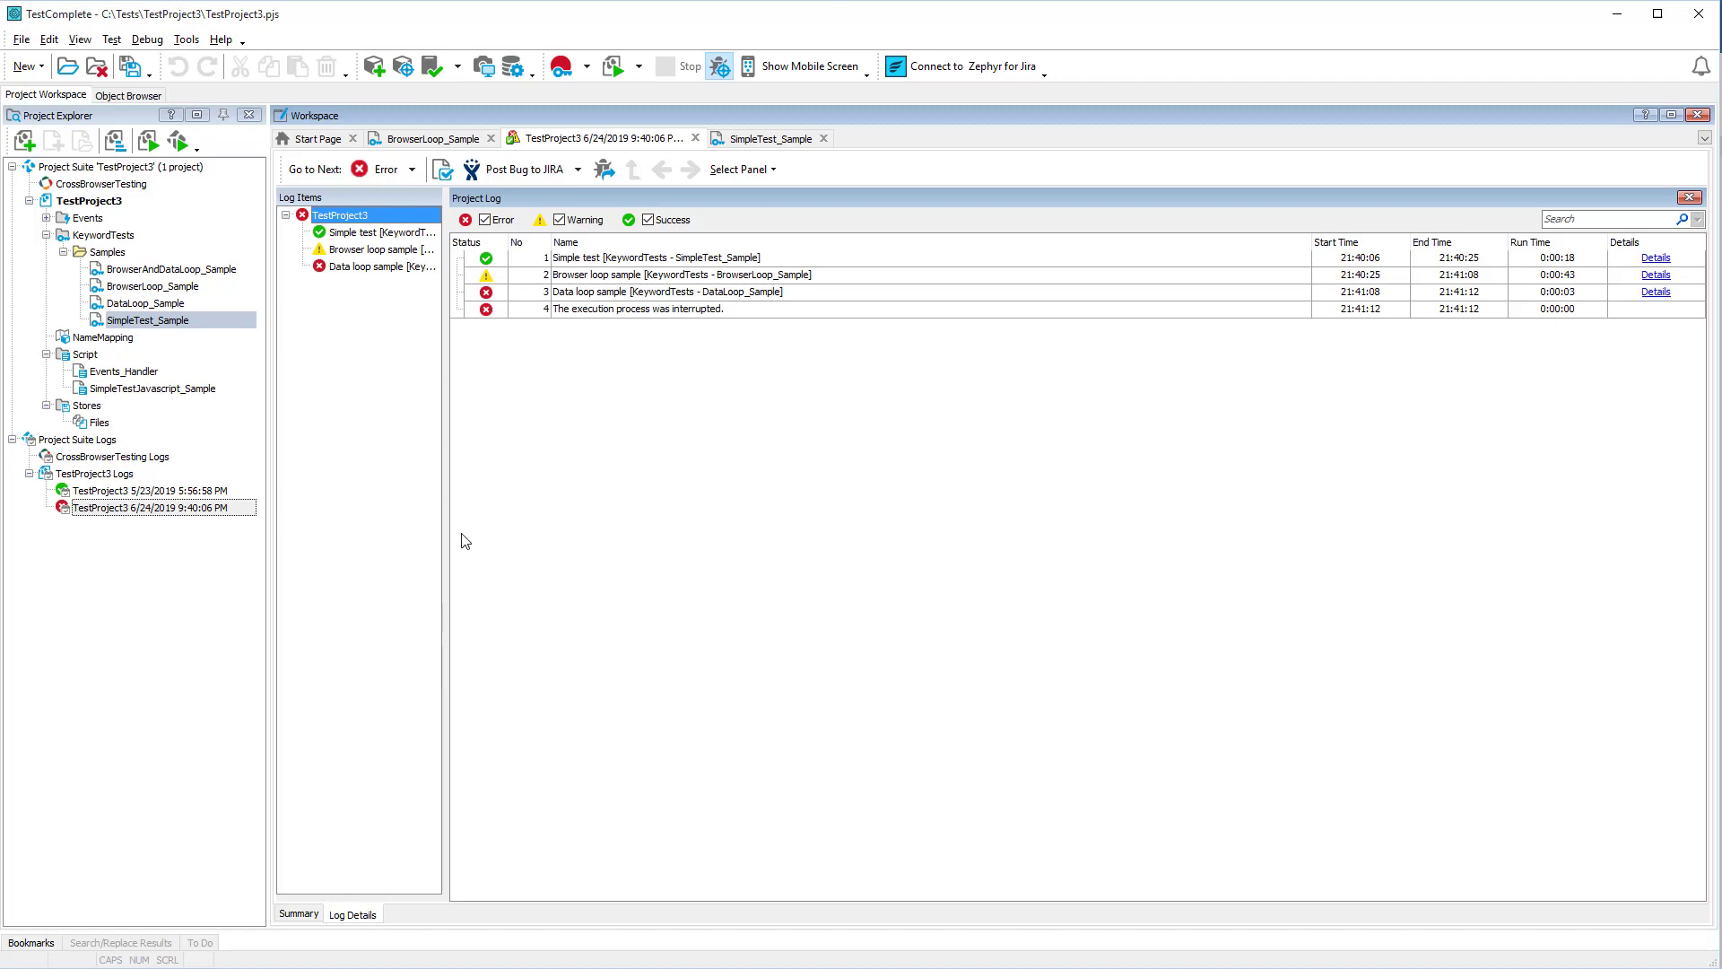
click(579, 170)
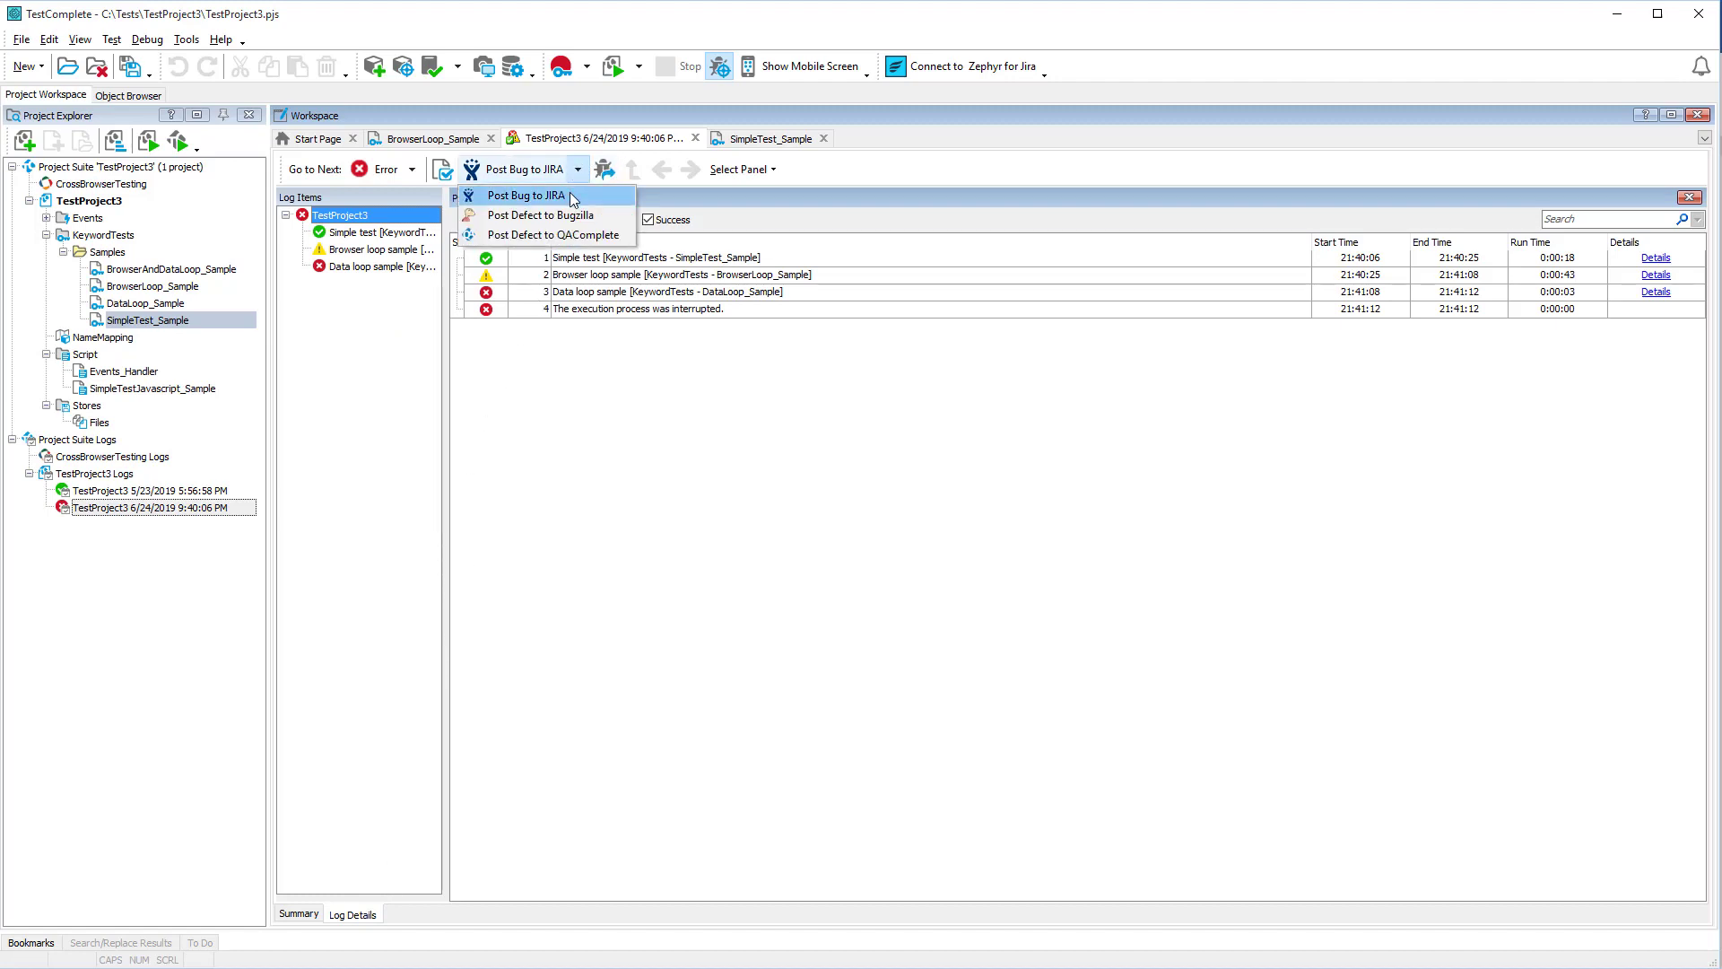
click(569, 195)
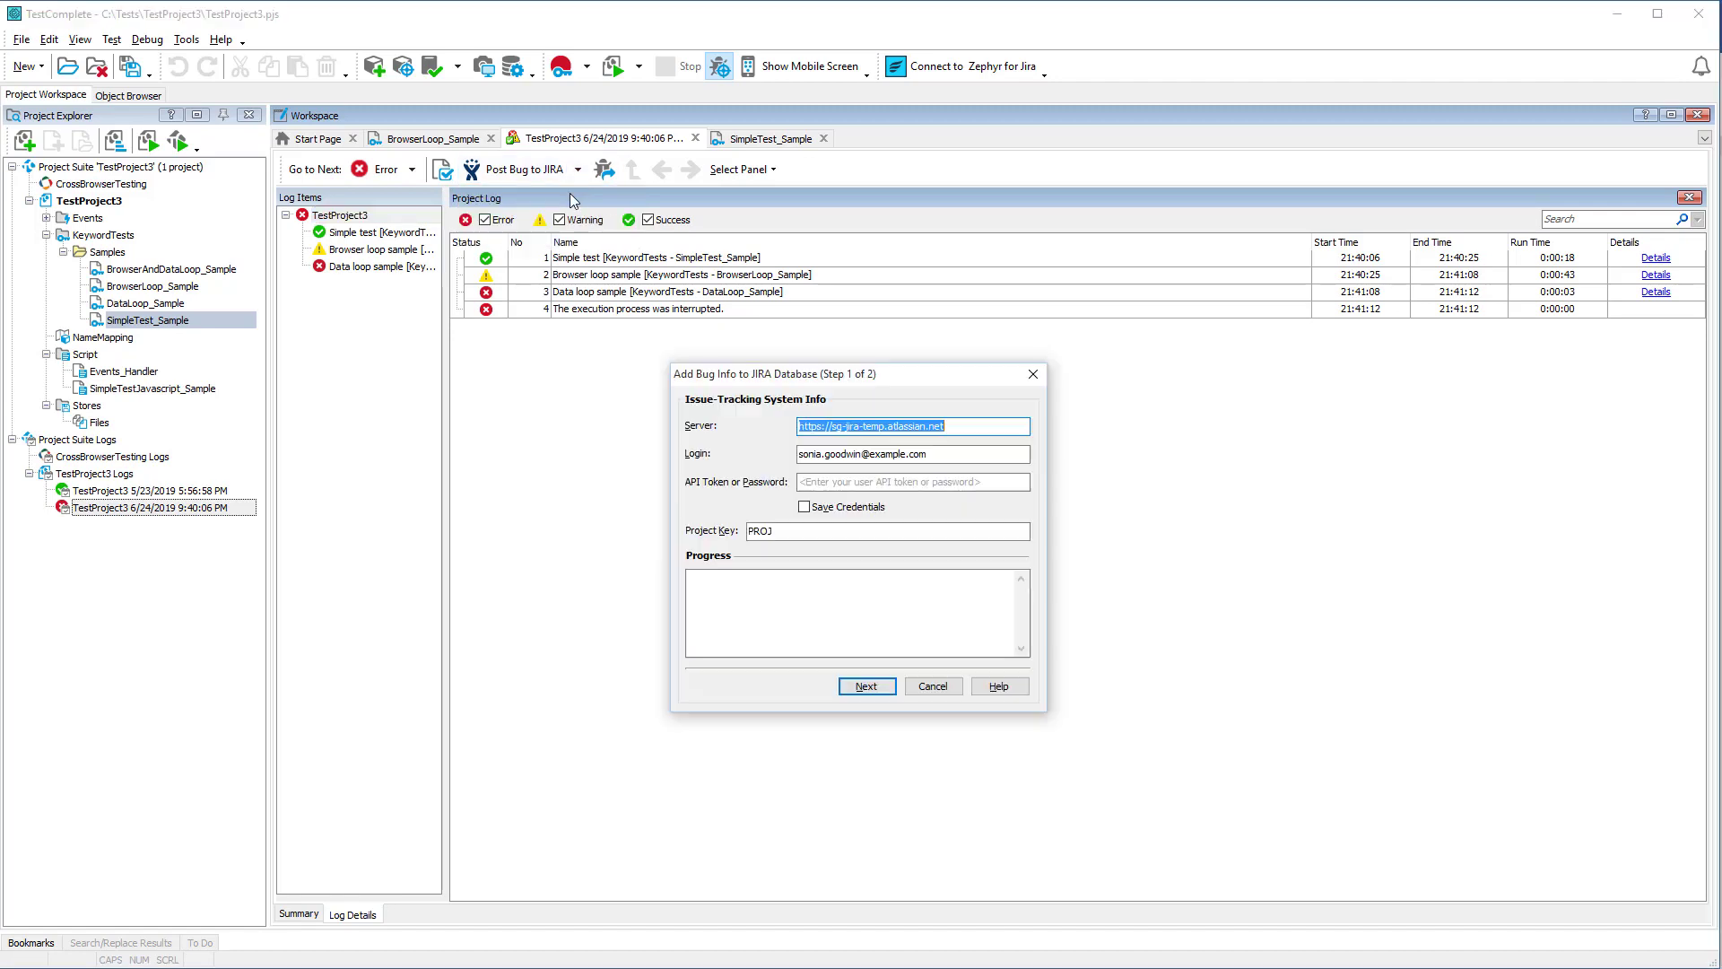
click(807, 481)
key(ctrl+v)
click(867, 685)
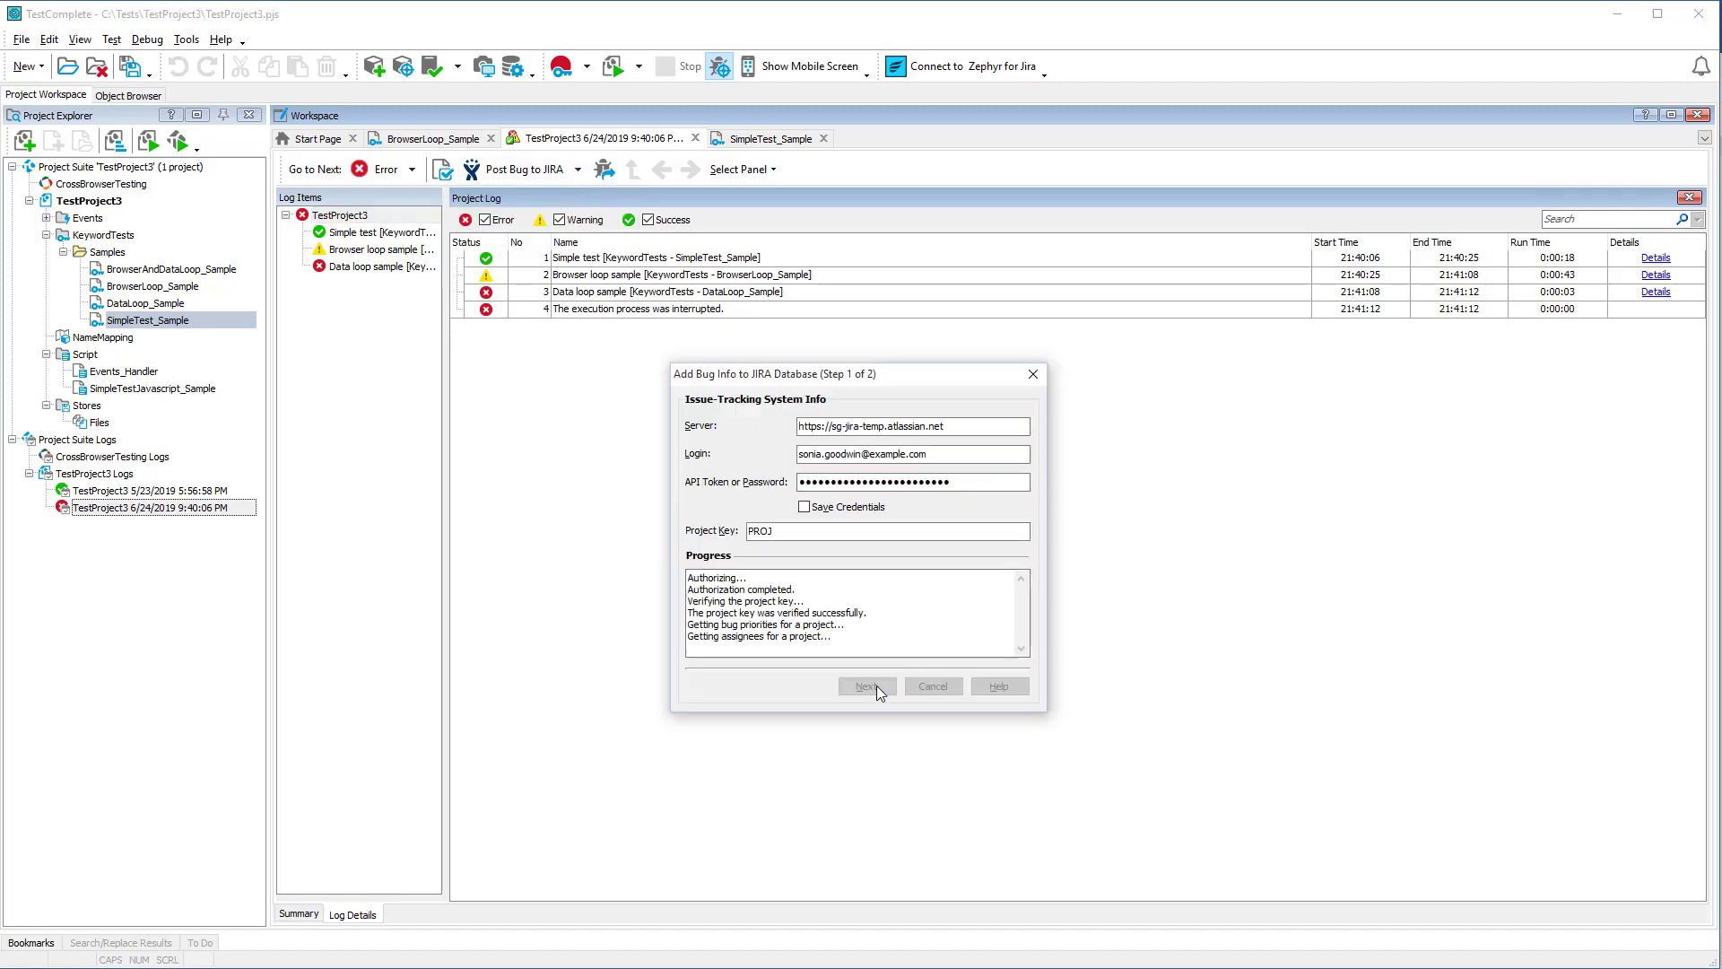
Name the bug "An error occurred", describe it as "Some meaningful description of the issue..." and send it to JIRA
click(769, 394)
text(An error occurred)
click(780, 431)
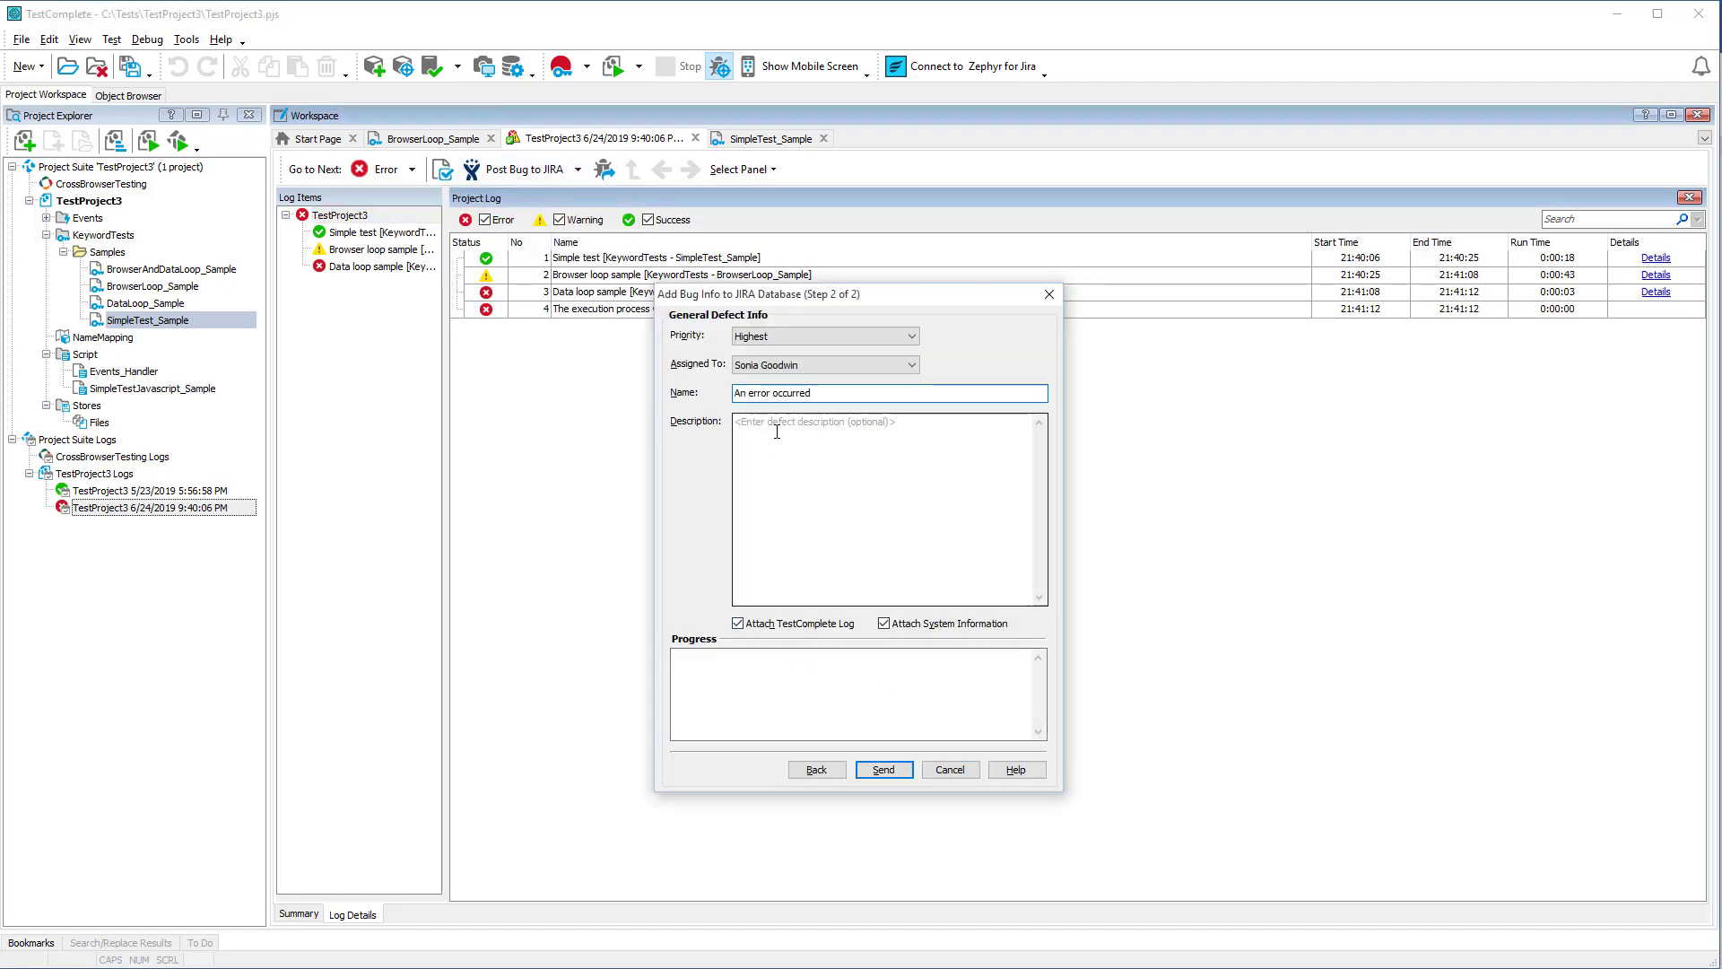
text(Some meaningful description of the issue...)
click(884, 770)
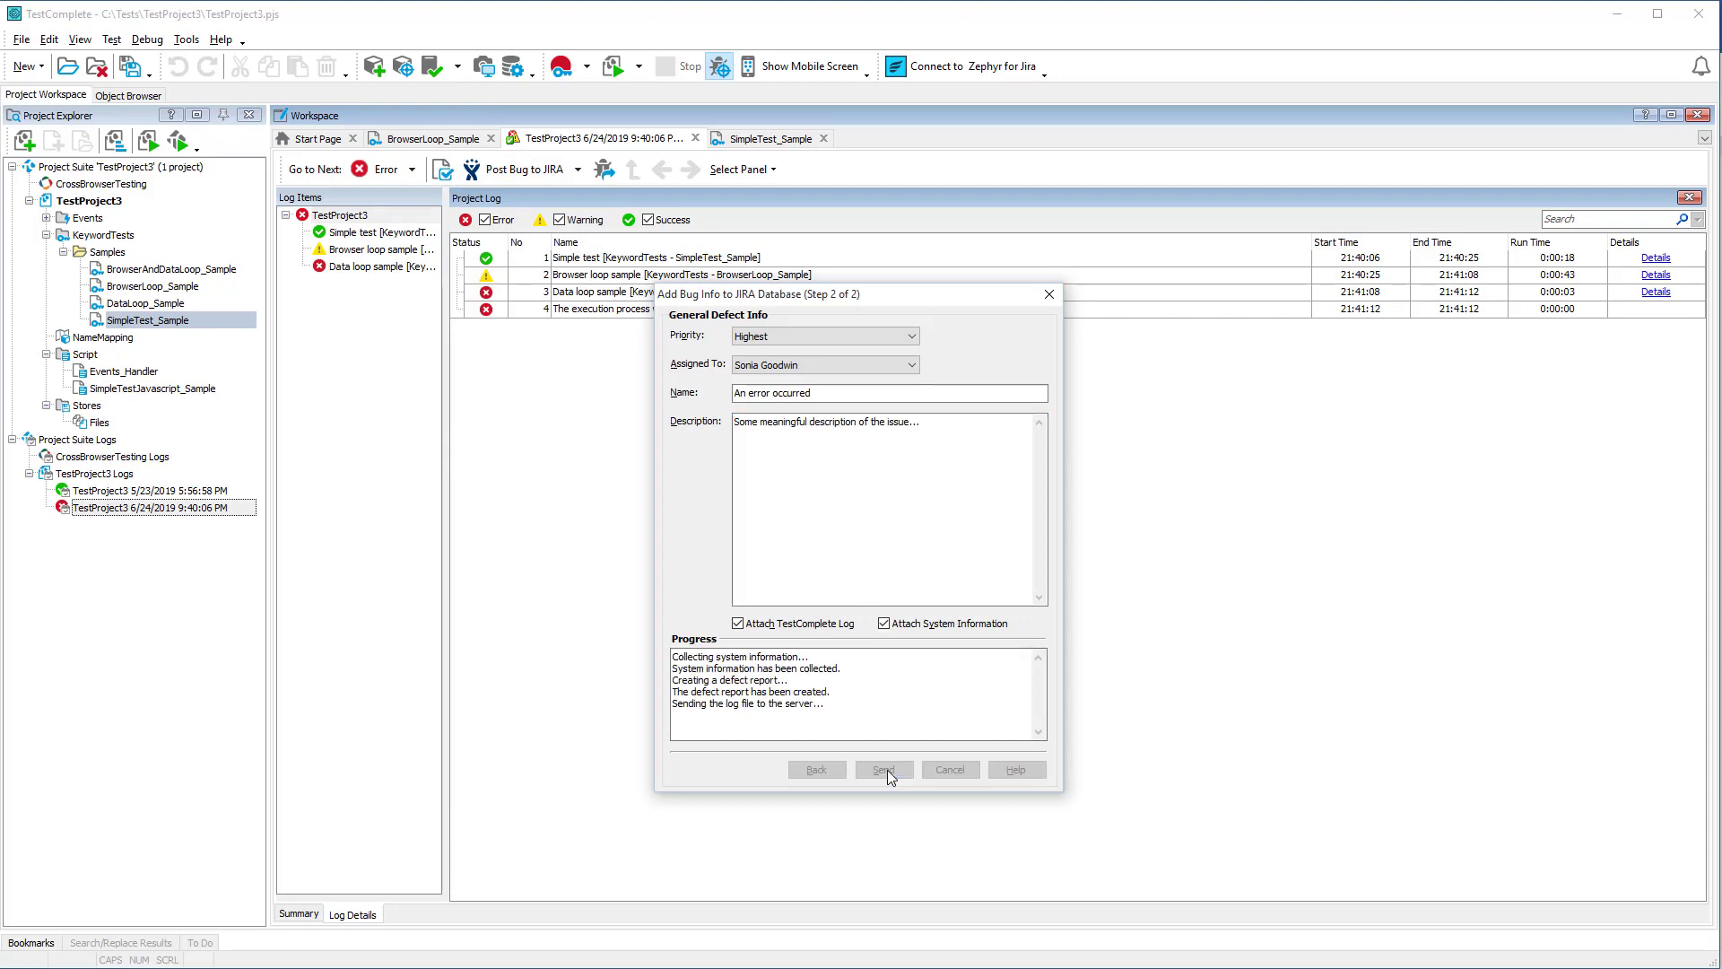
click(820, 573)
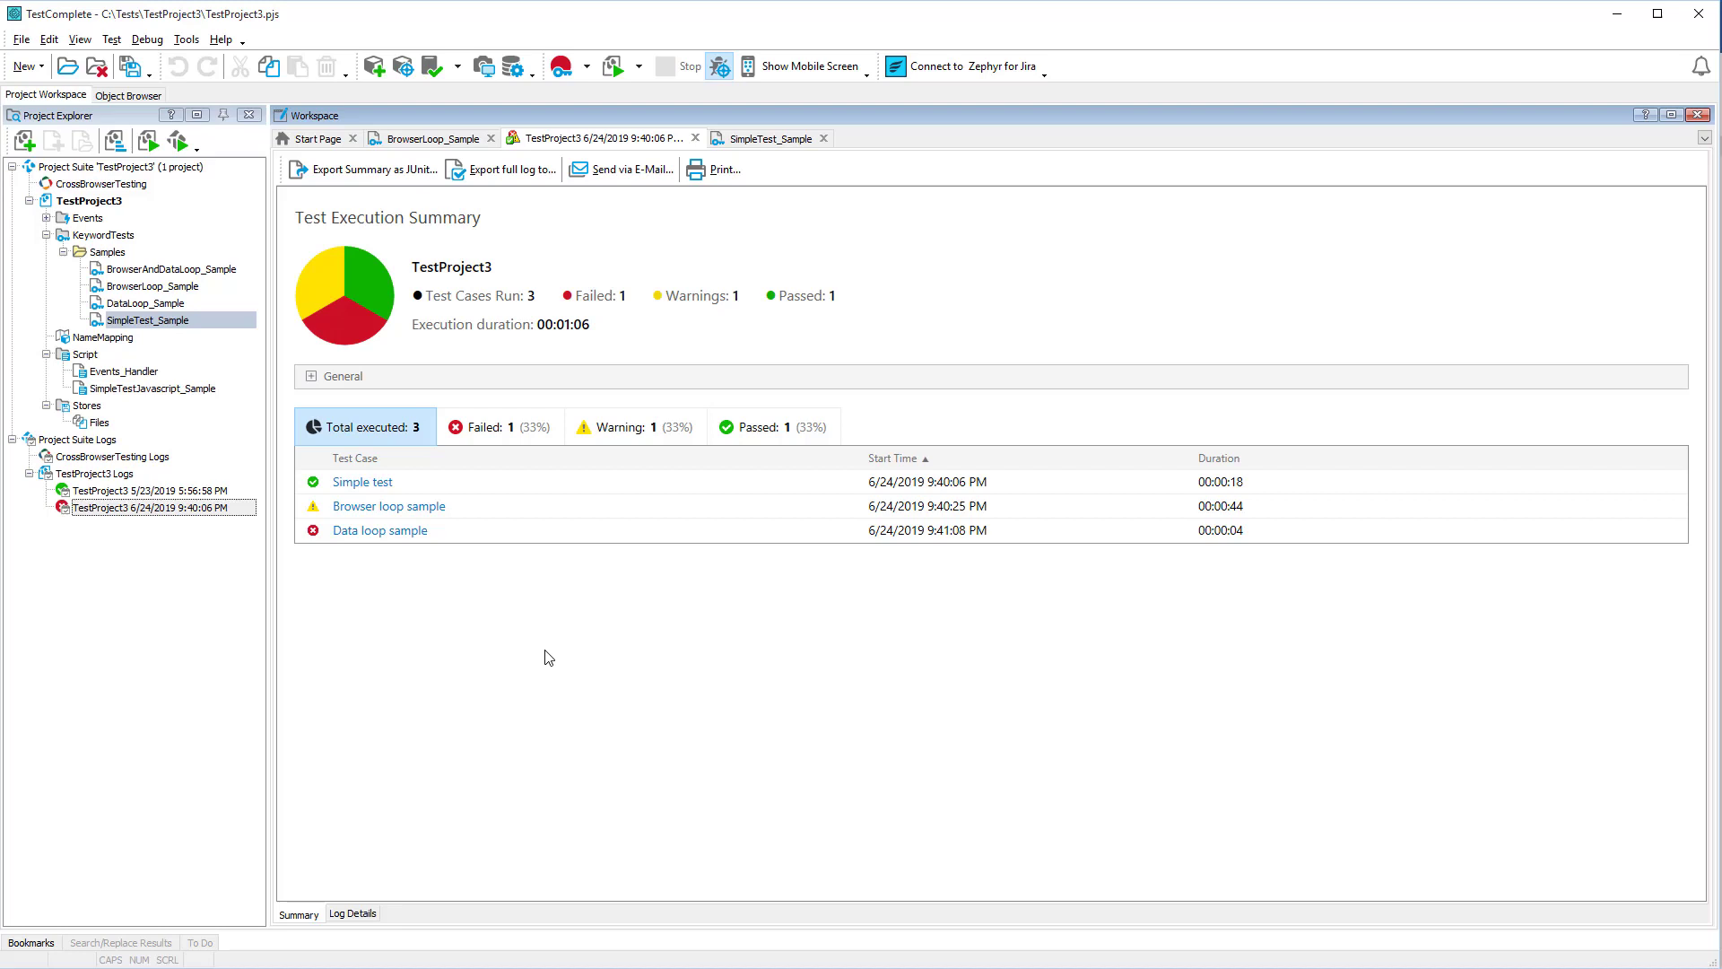
click(933, 68)
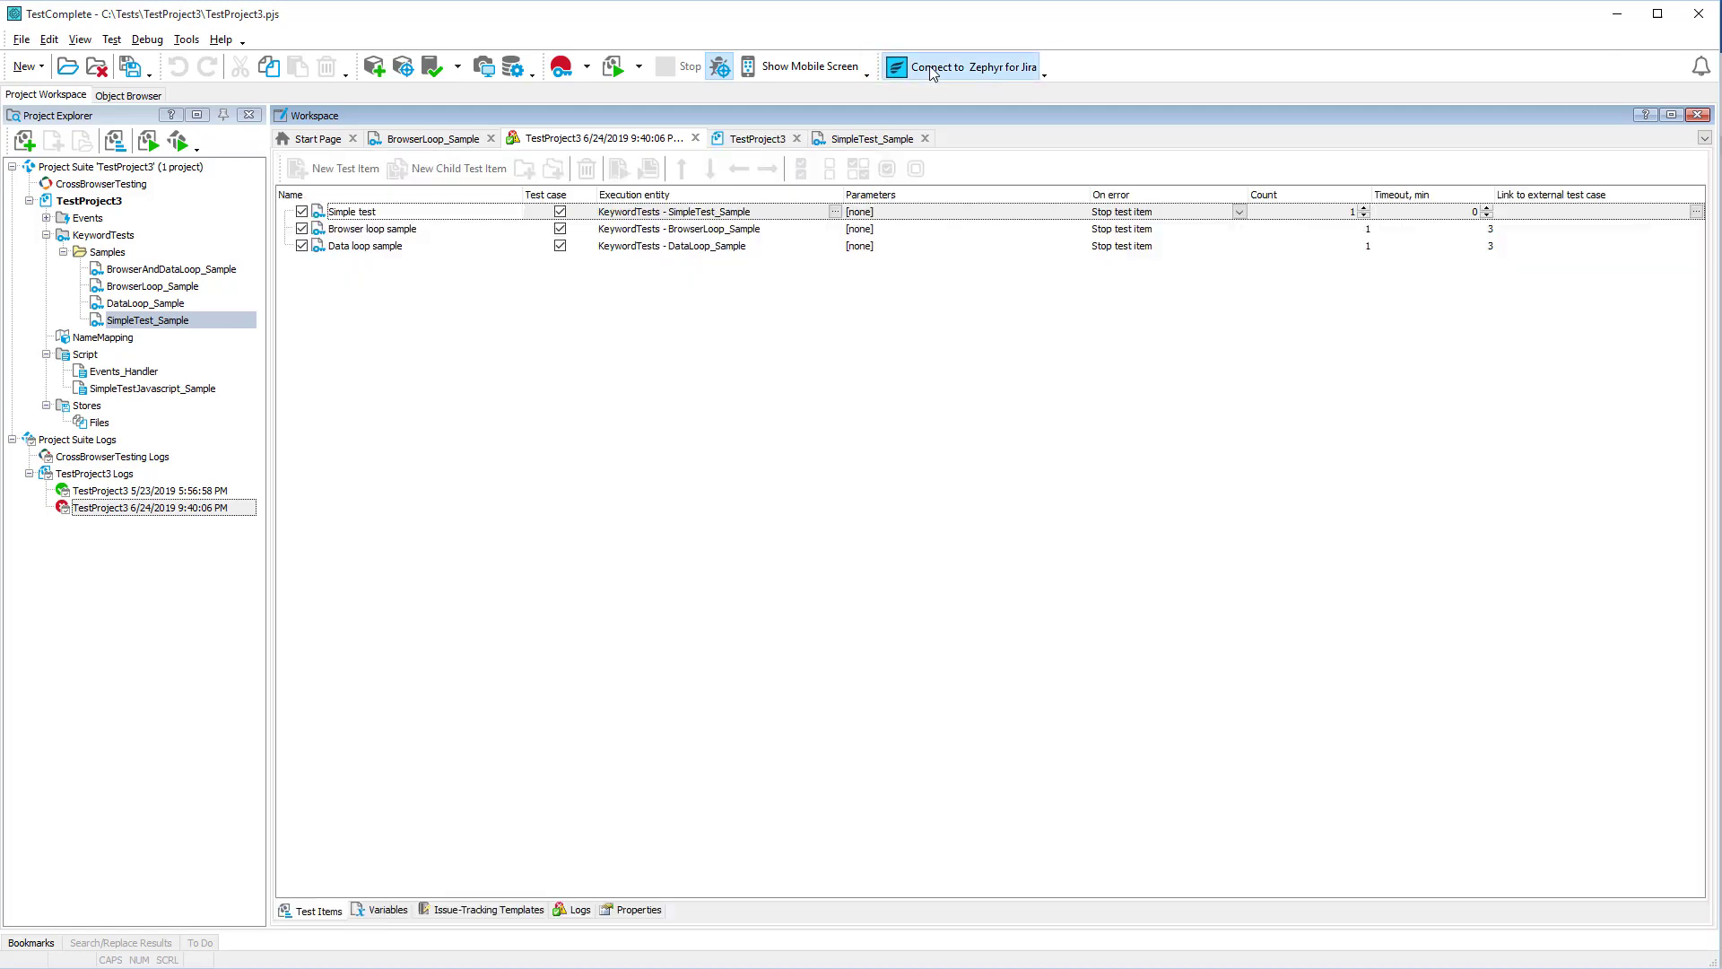
click(834, 263)
text(https://sg-jira-temp.atlassian.net)
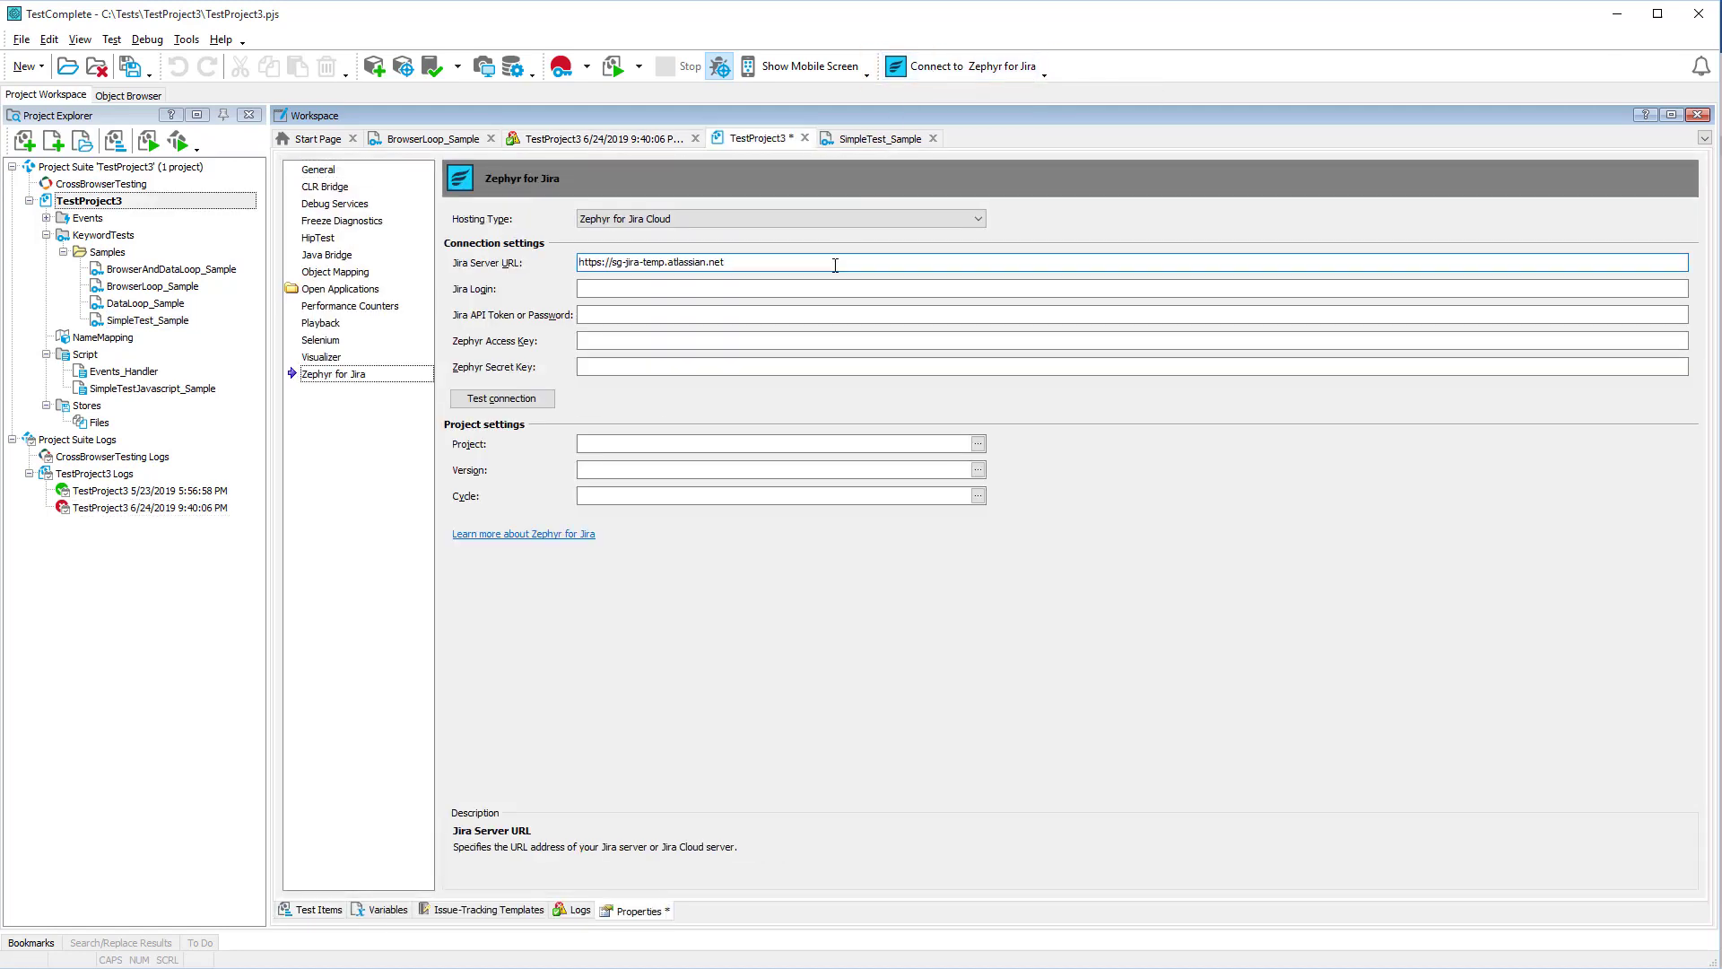
click(832, 287)
key(ctrl+v)
Enter the Jira API token or password, the Zephyr access key and the Zephyr secret key in the connection settings
click(821, 314)
key(ctrl+v)
click(825, 340)
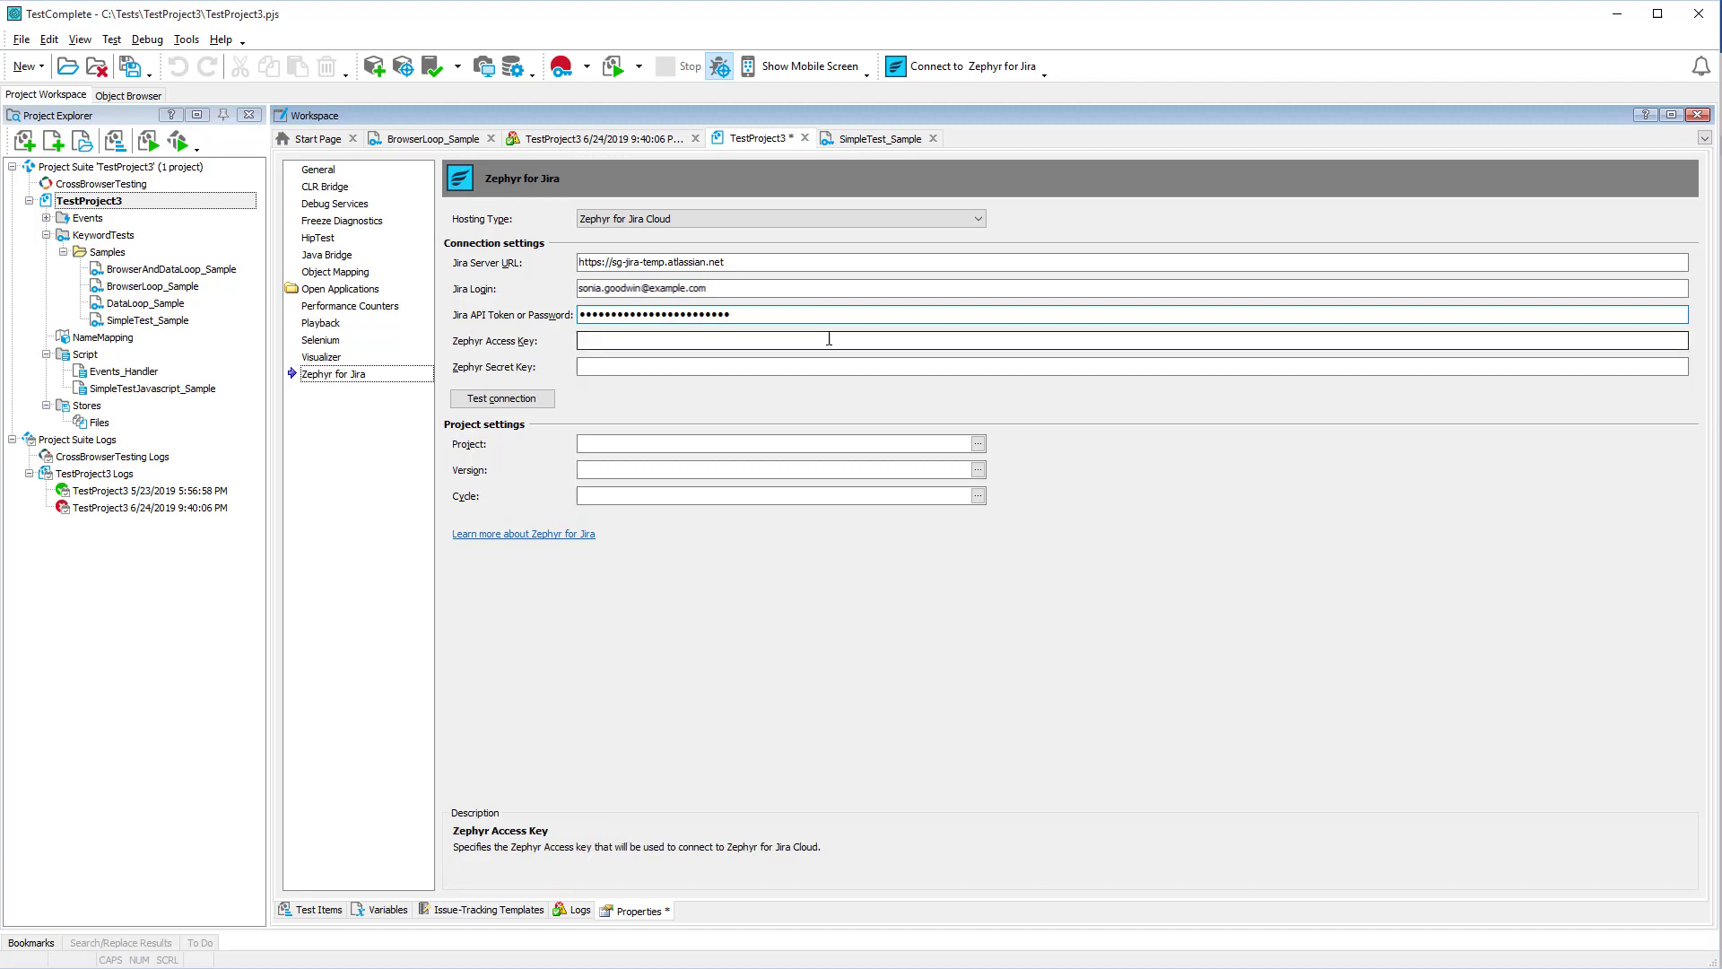
key(ctrl+v)
click(845, 366)
key(ctrl+v)
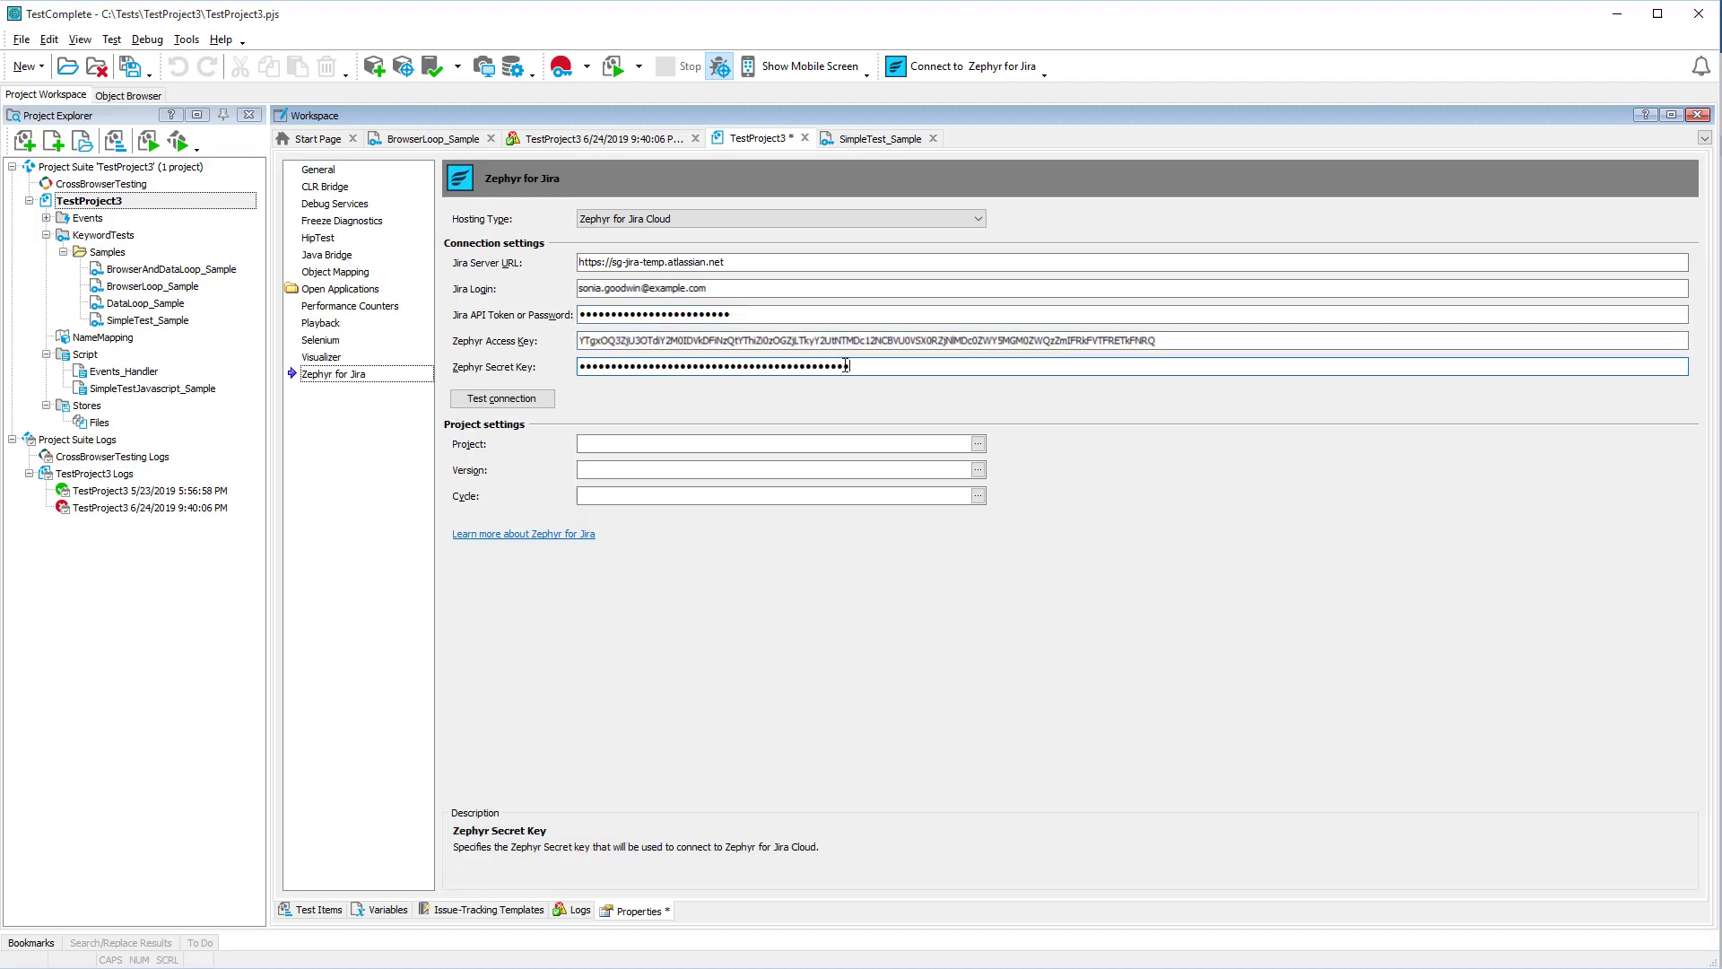
Set the Zephyr project settings to project Project1, version 2.0 and cycle New components
click(978, 443)
double_click(981, 464)
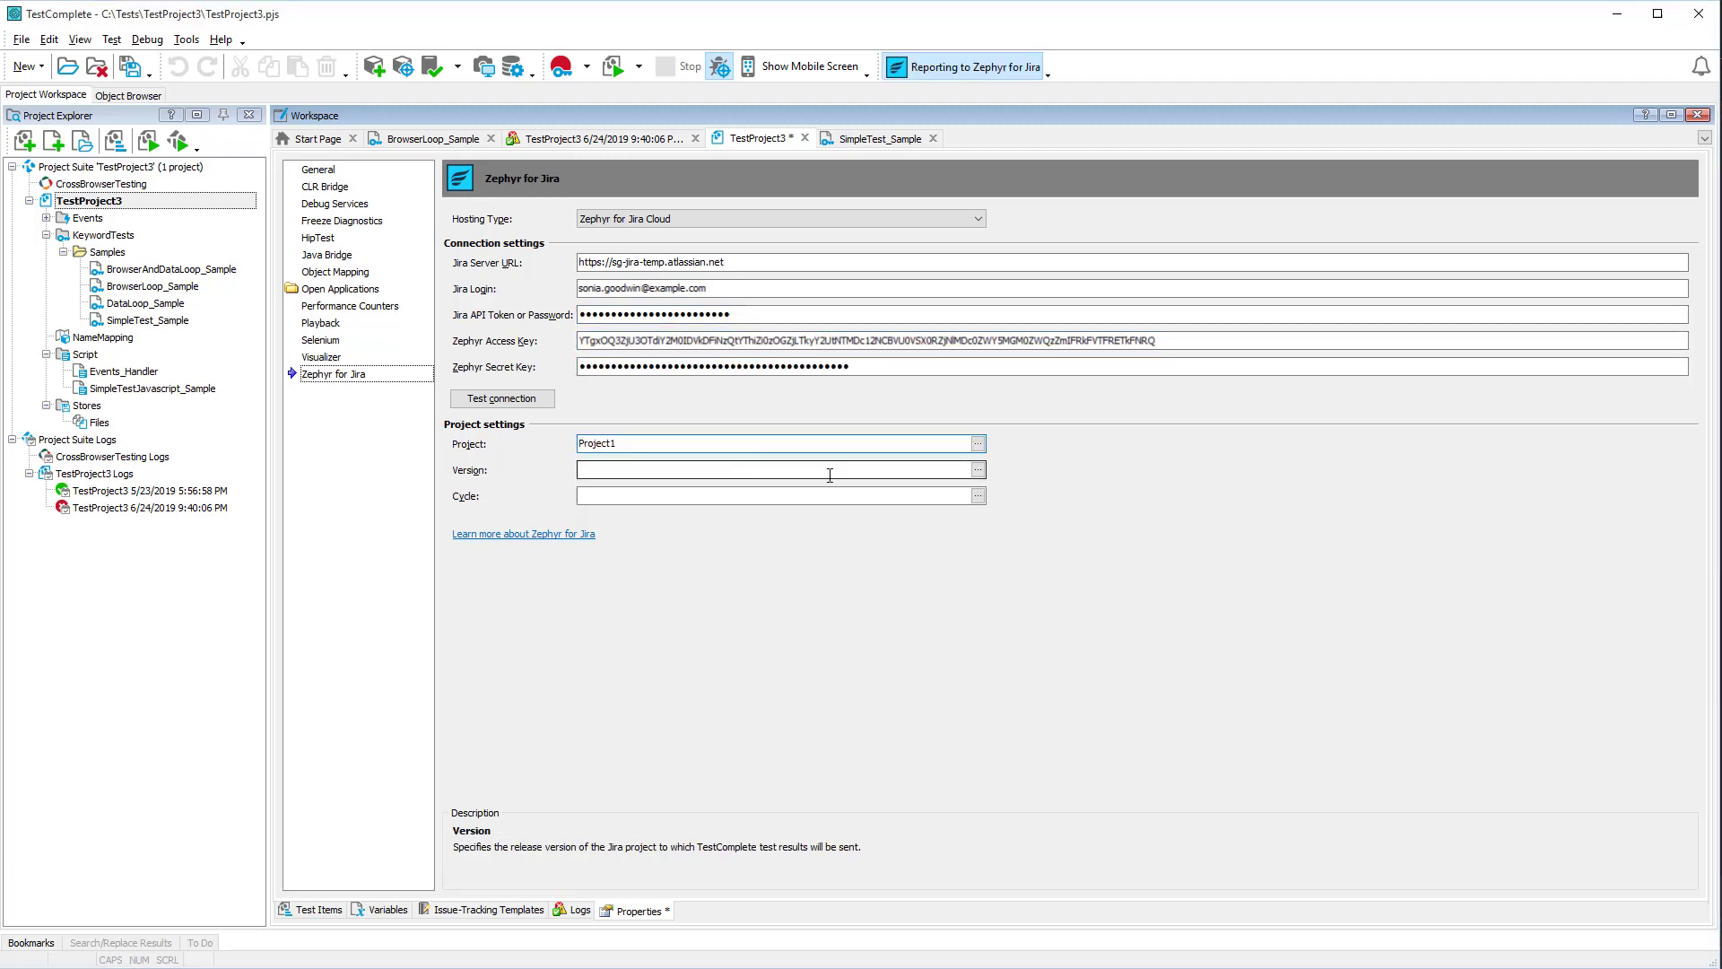
click(981, 469)
click(897, 511)
click(863, 653)
click(978, 496)
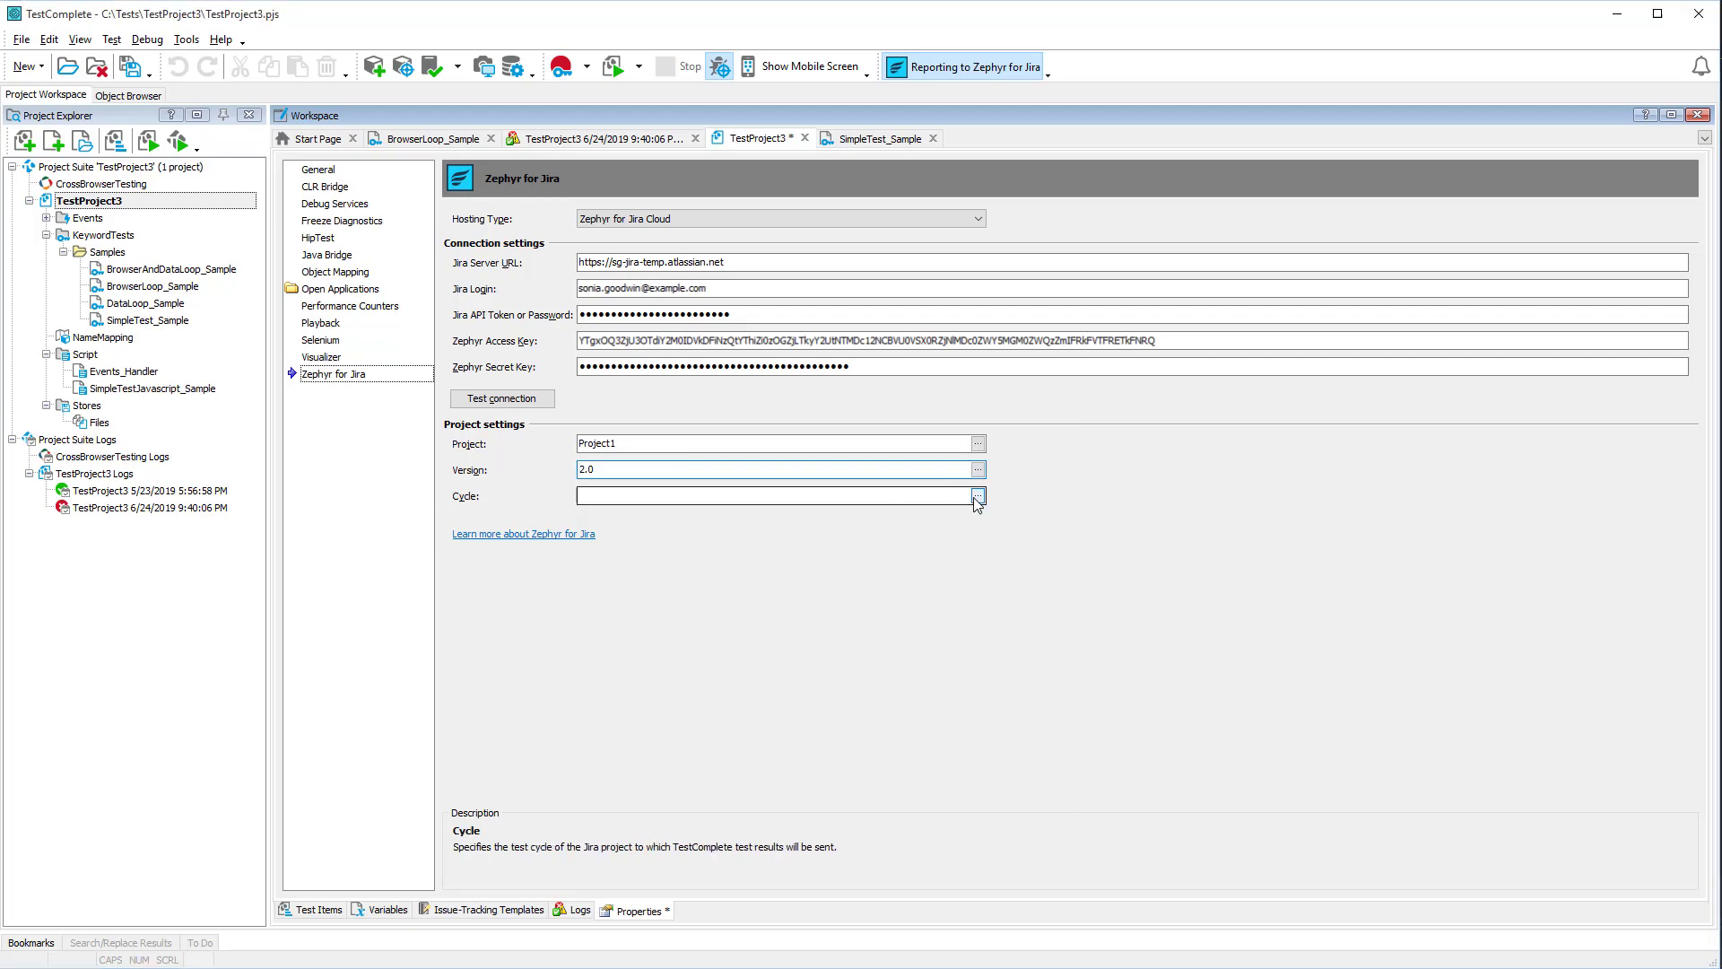
click(976, 481)
click(876, 658)
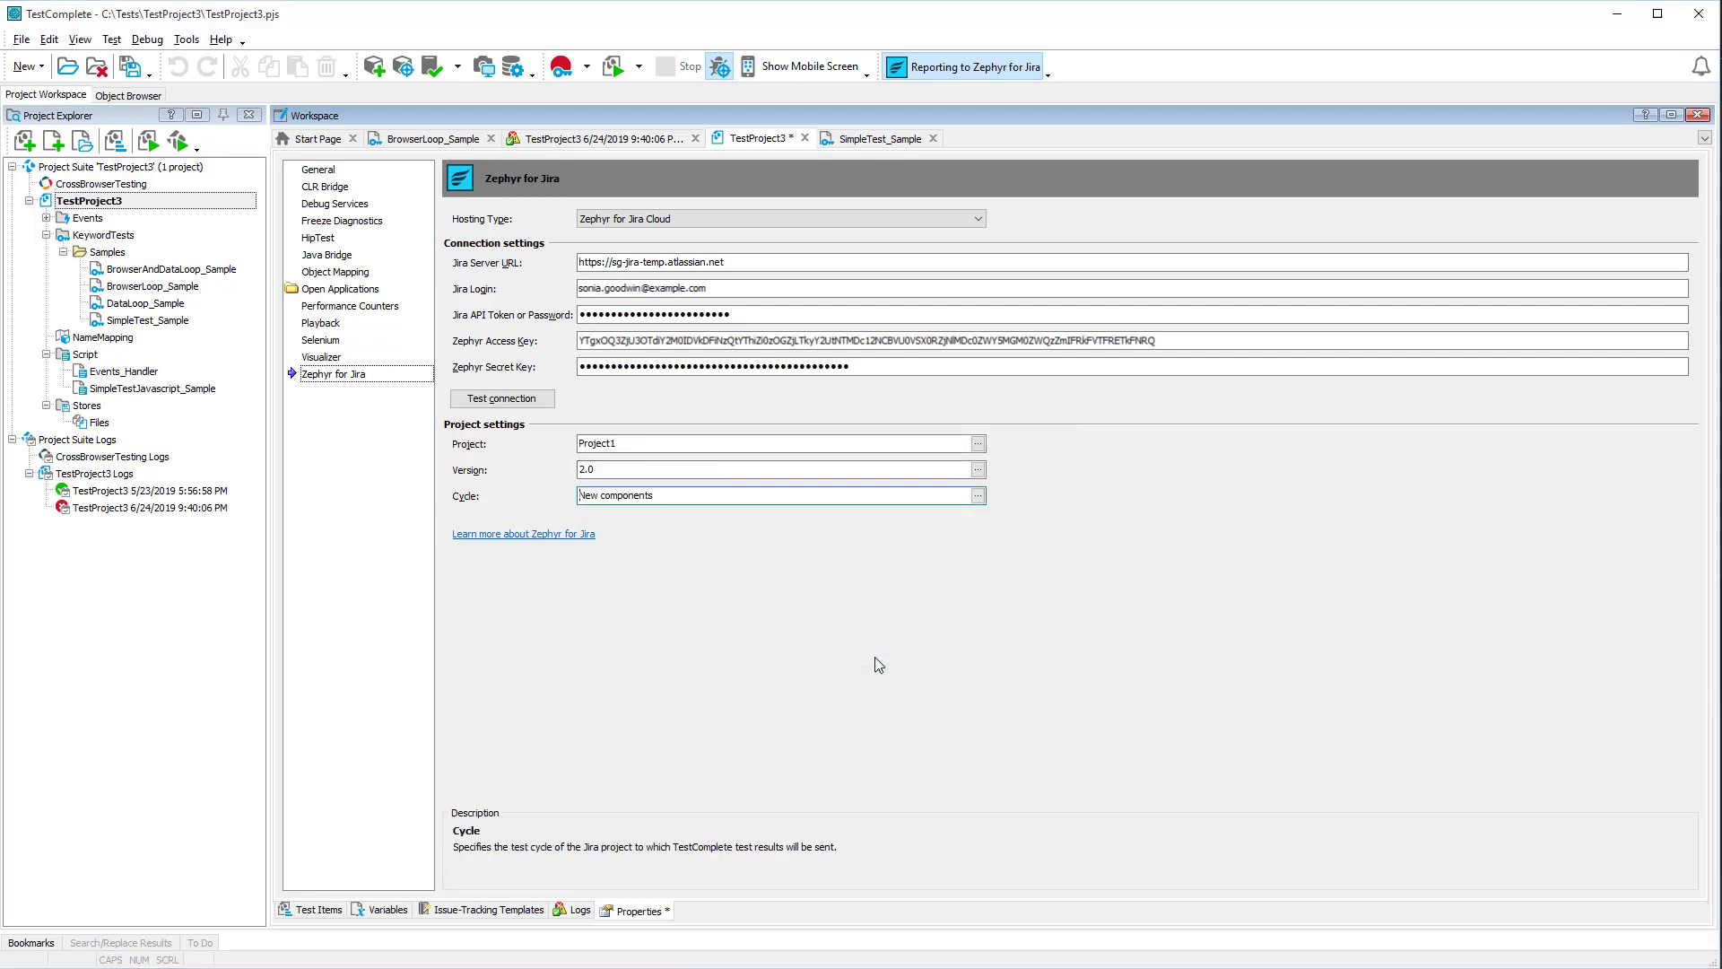
Link the Simple test item to the external Jira test case PROJ-1, Test Shopping Cart
click(311, 914)
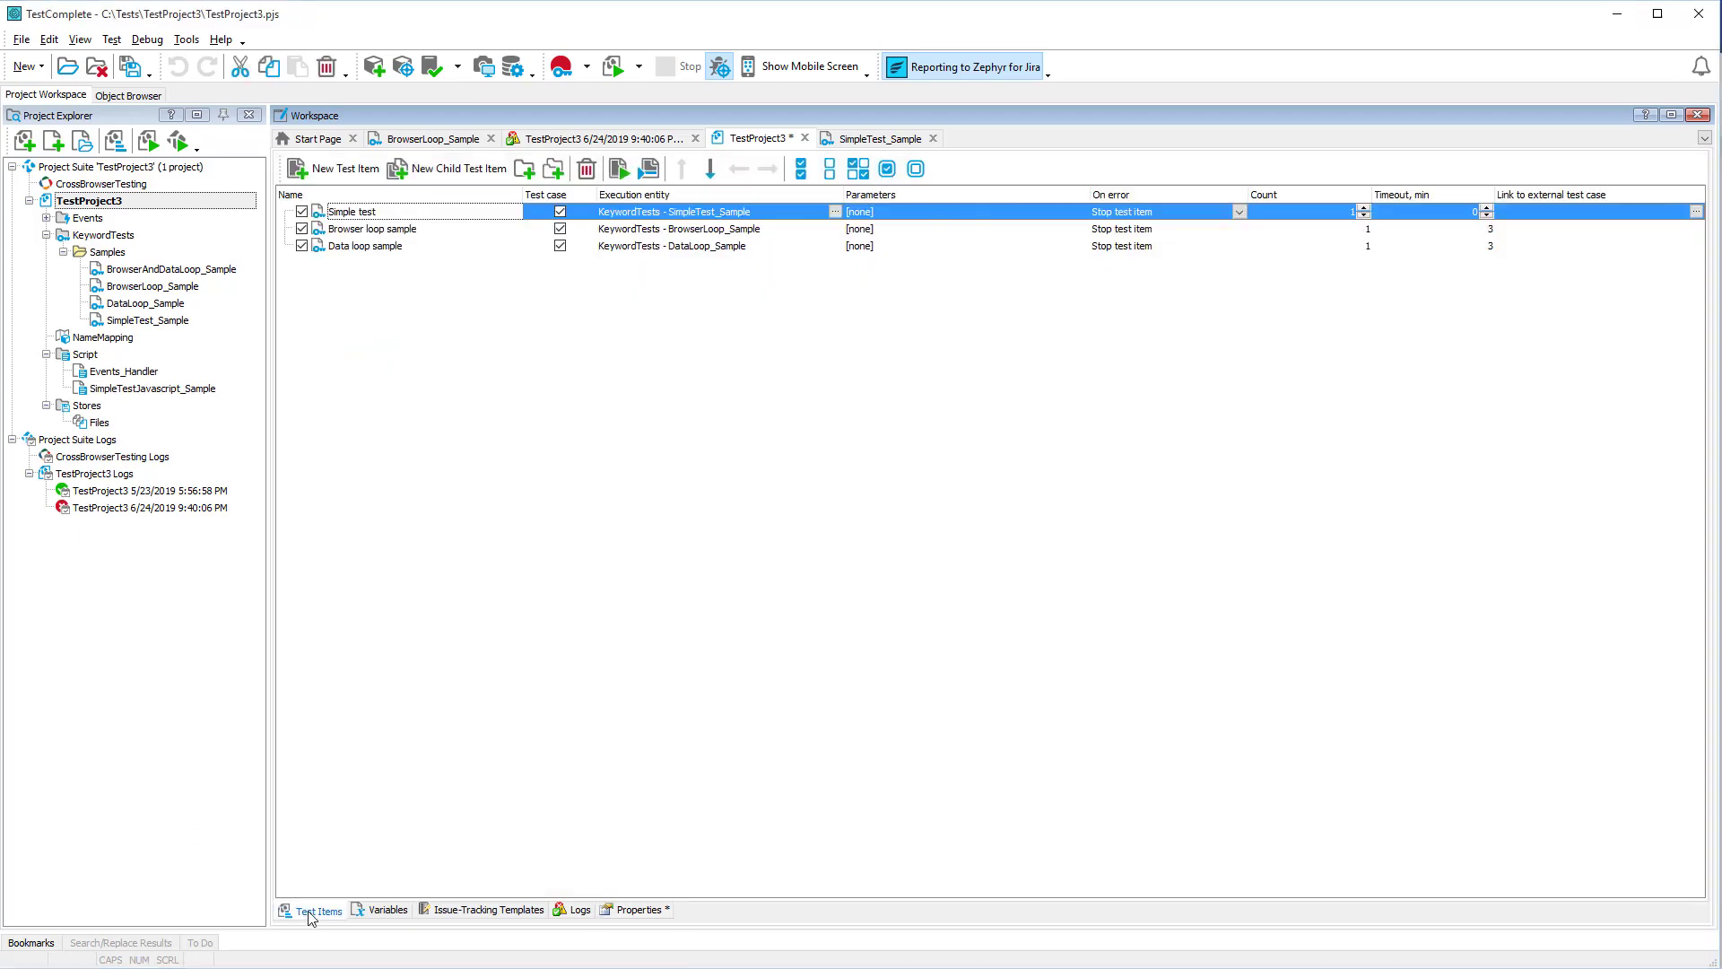
click(1695, 211)
click(1696, 212)
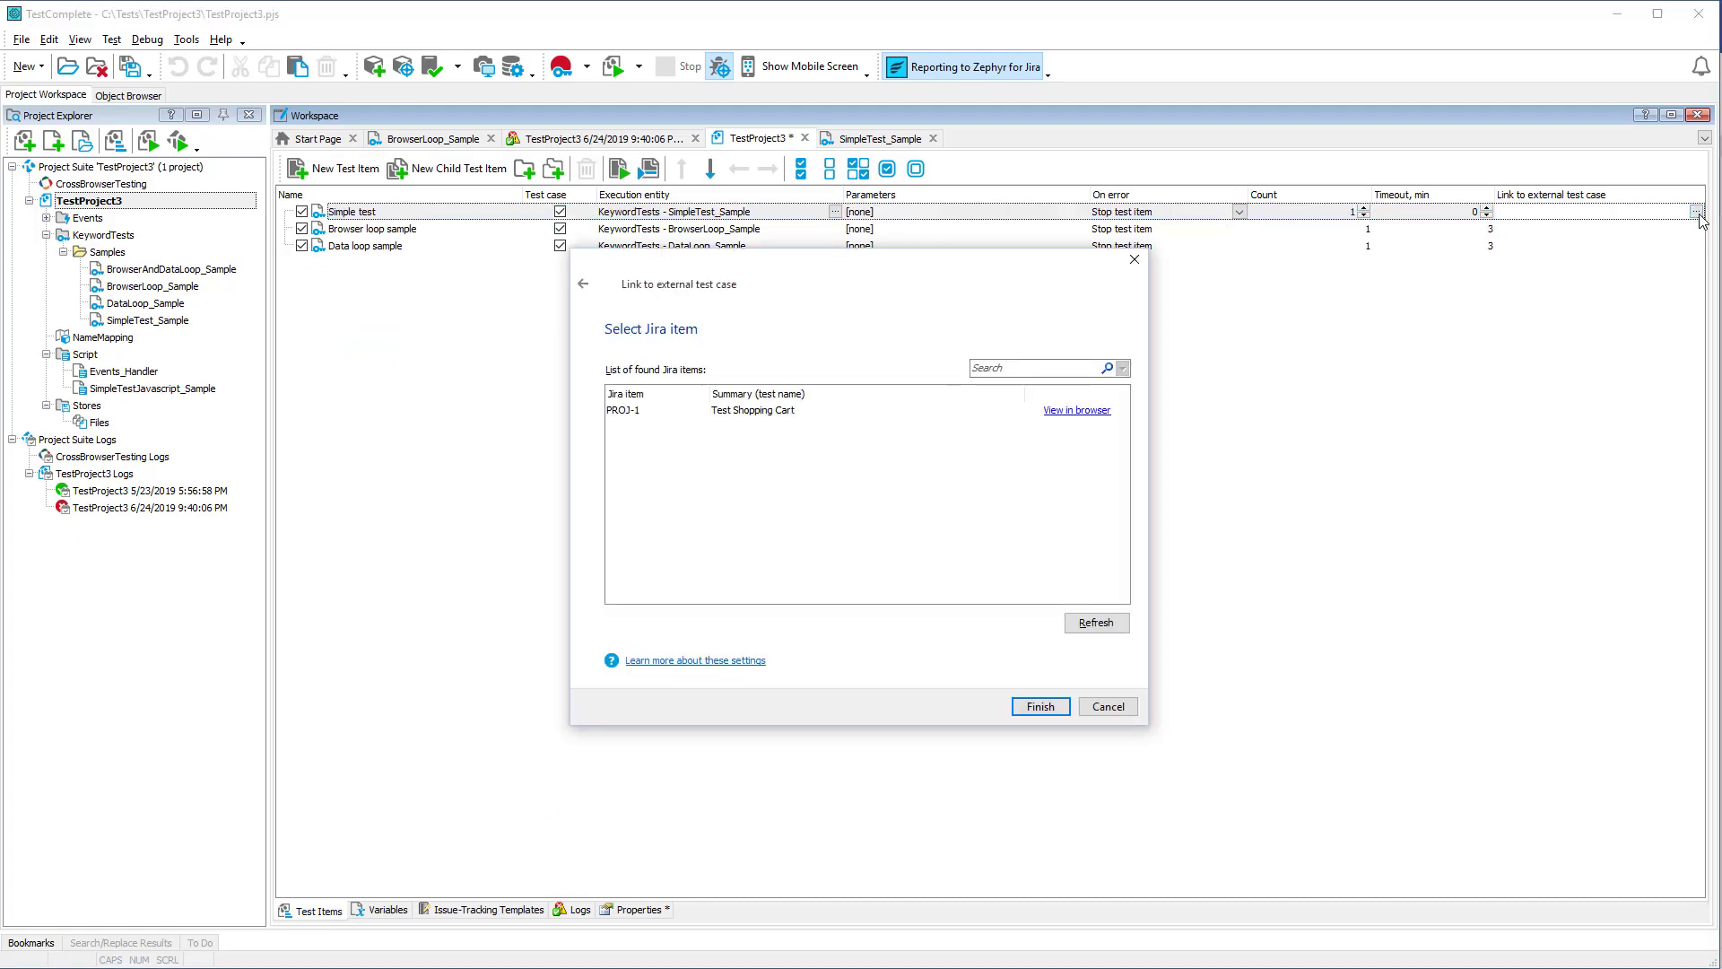
click(655, 410)
click(1030, 709)
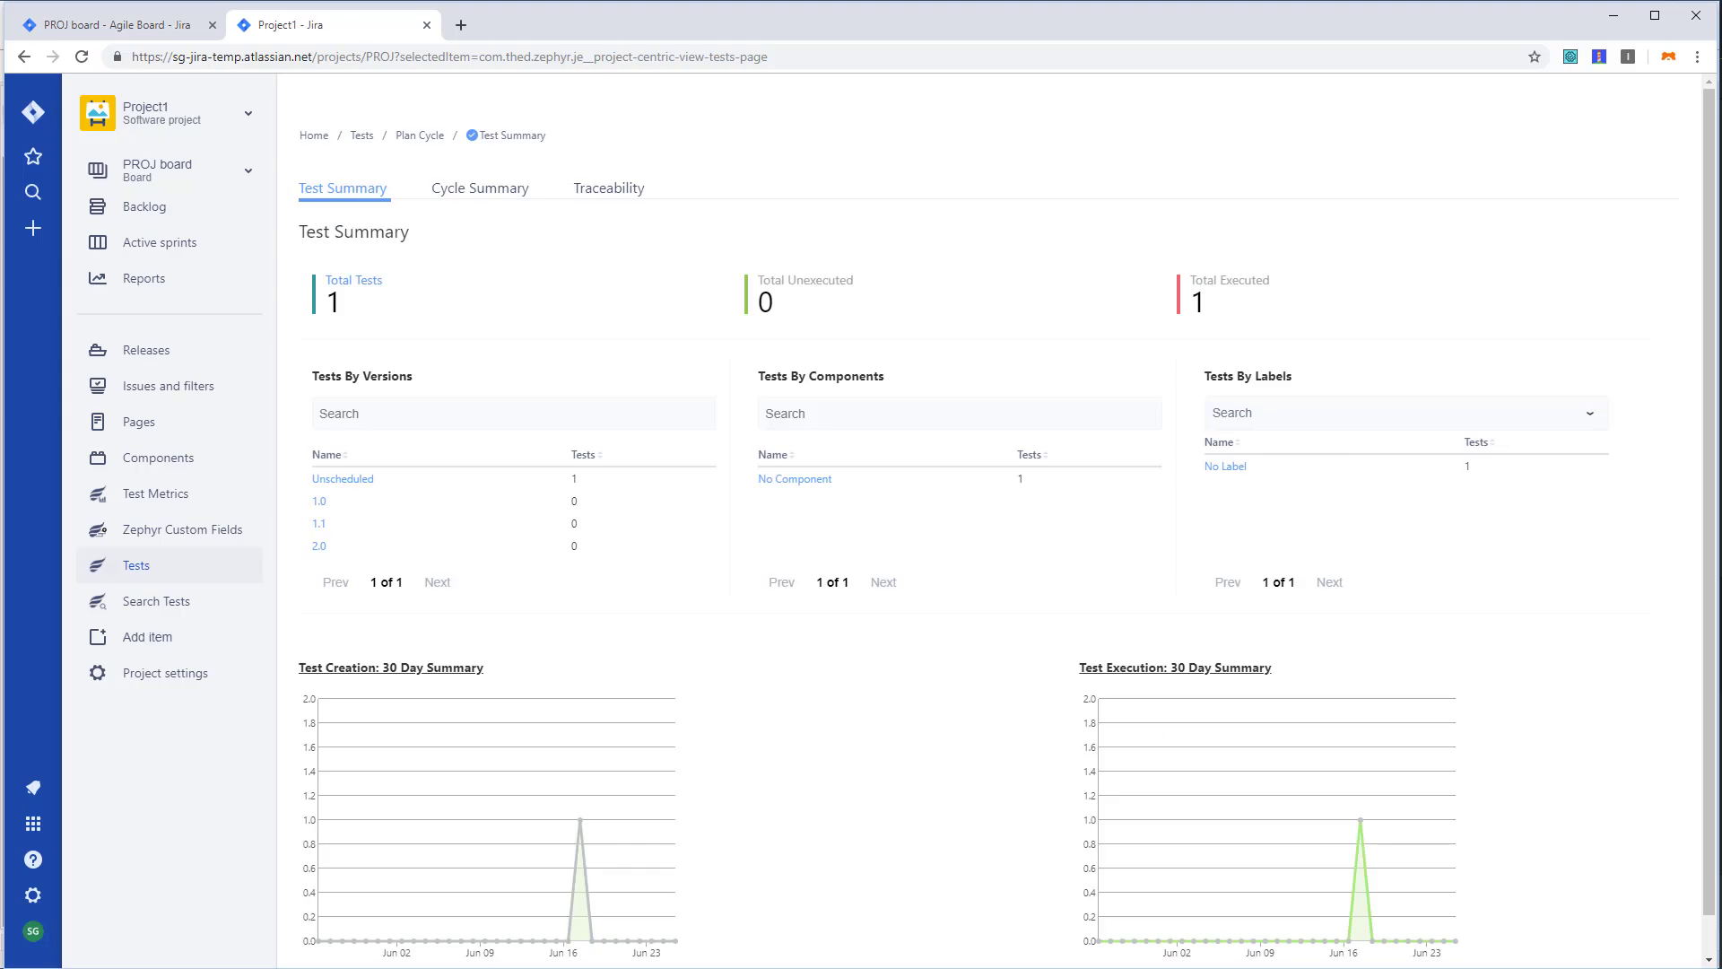
In Jira, check the cycle summary for New components and the test executions of PROJ-1
click(476, 191)
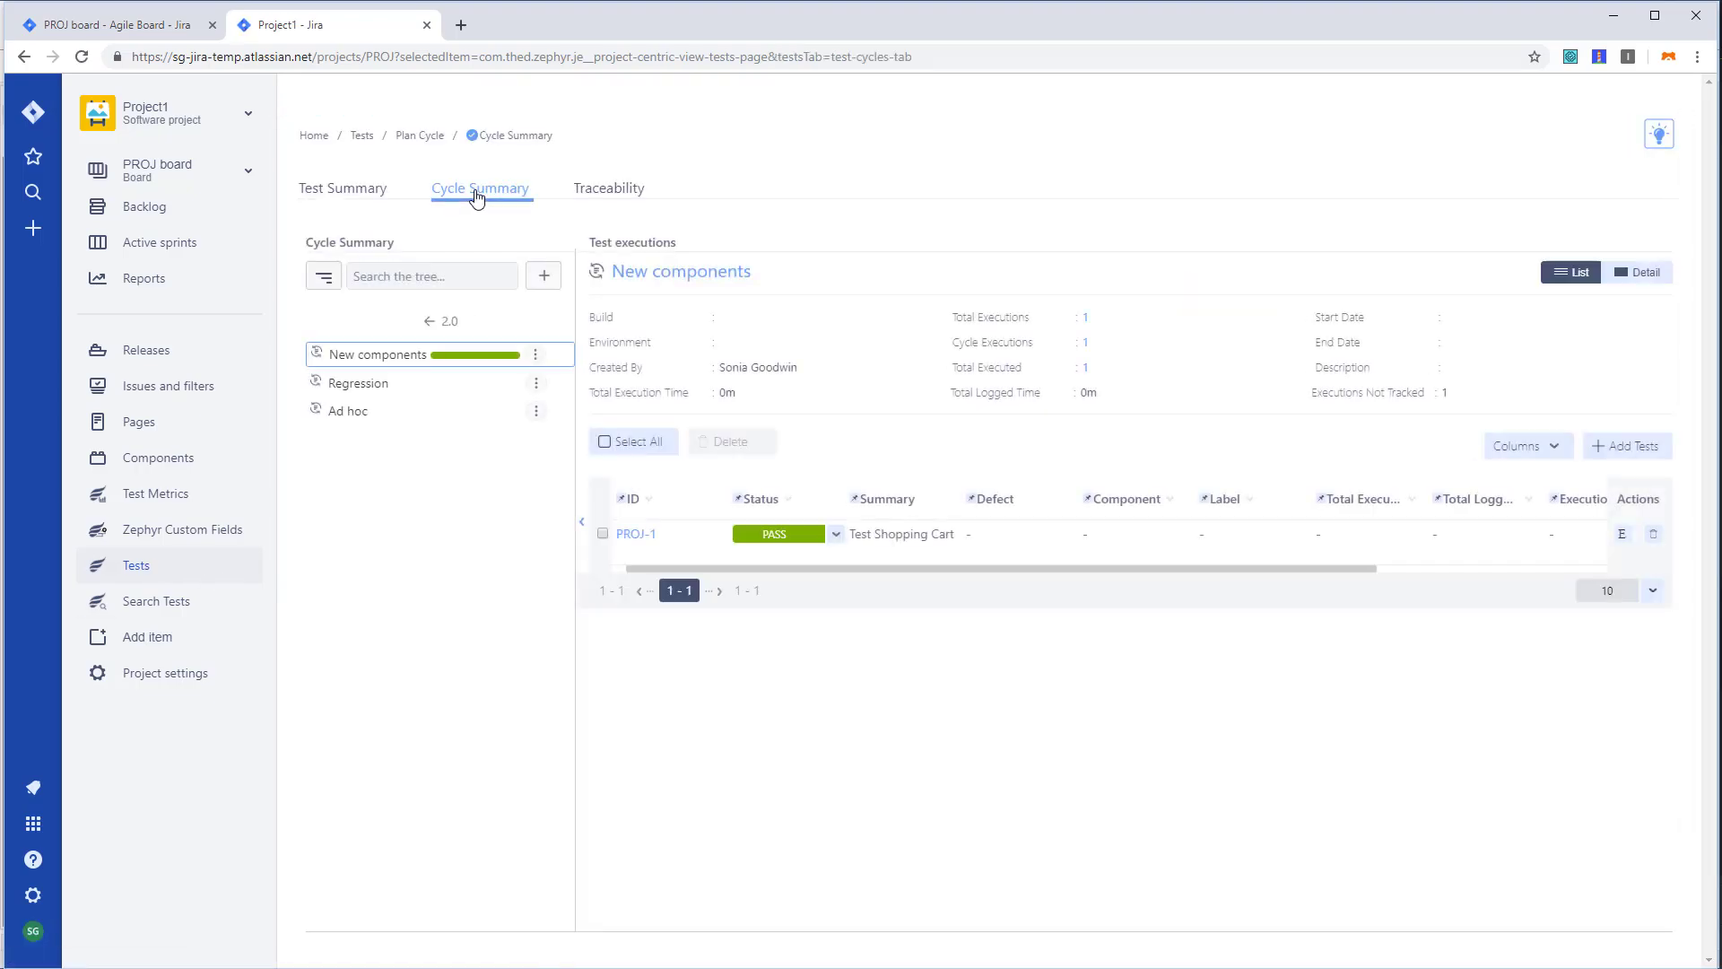
click(642, 534)
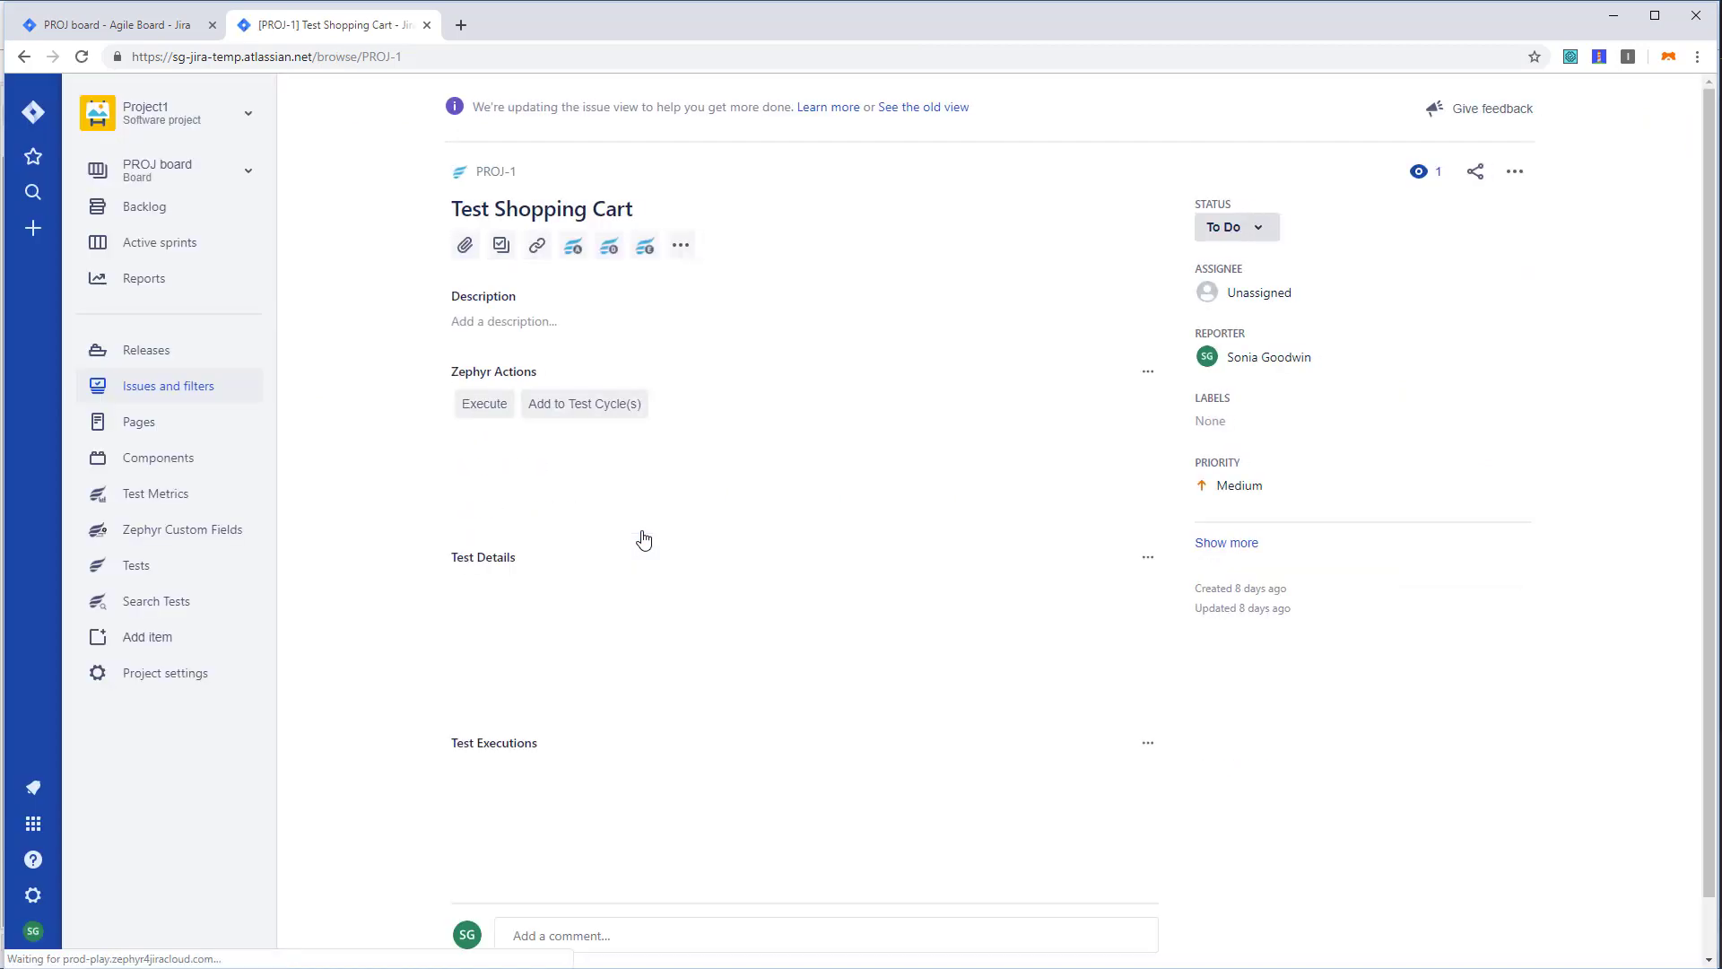
scroll(646, 251, down, 2)
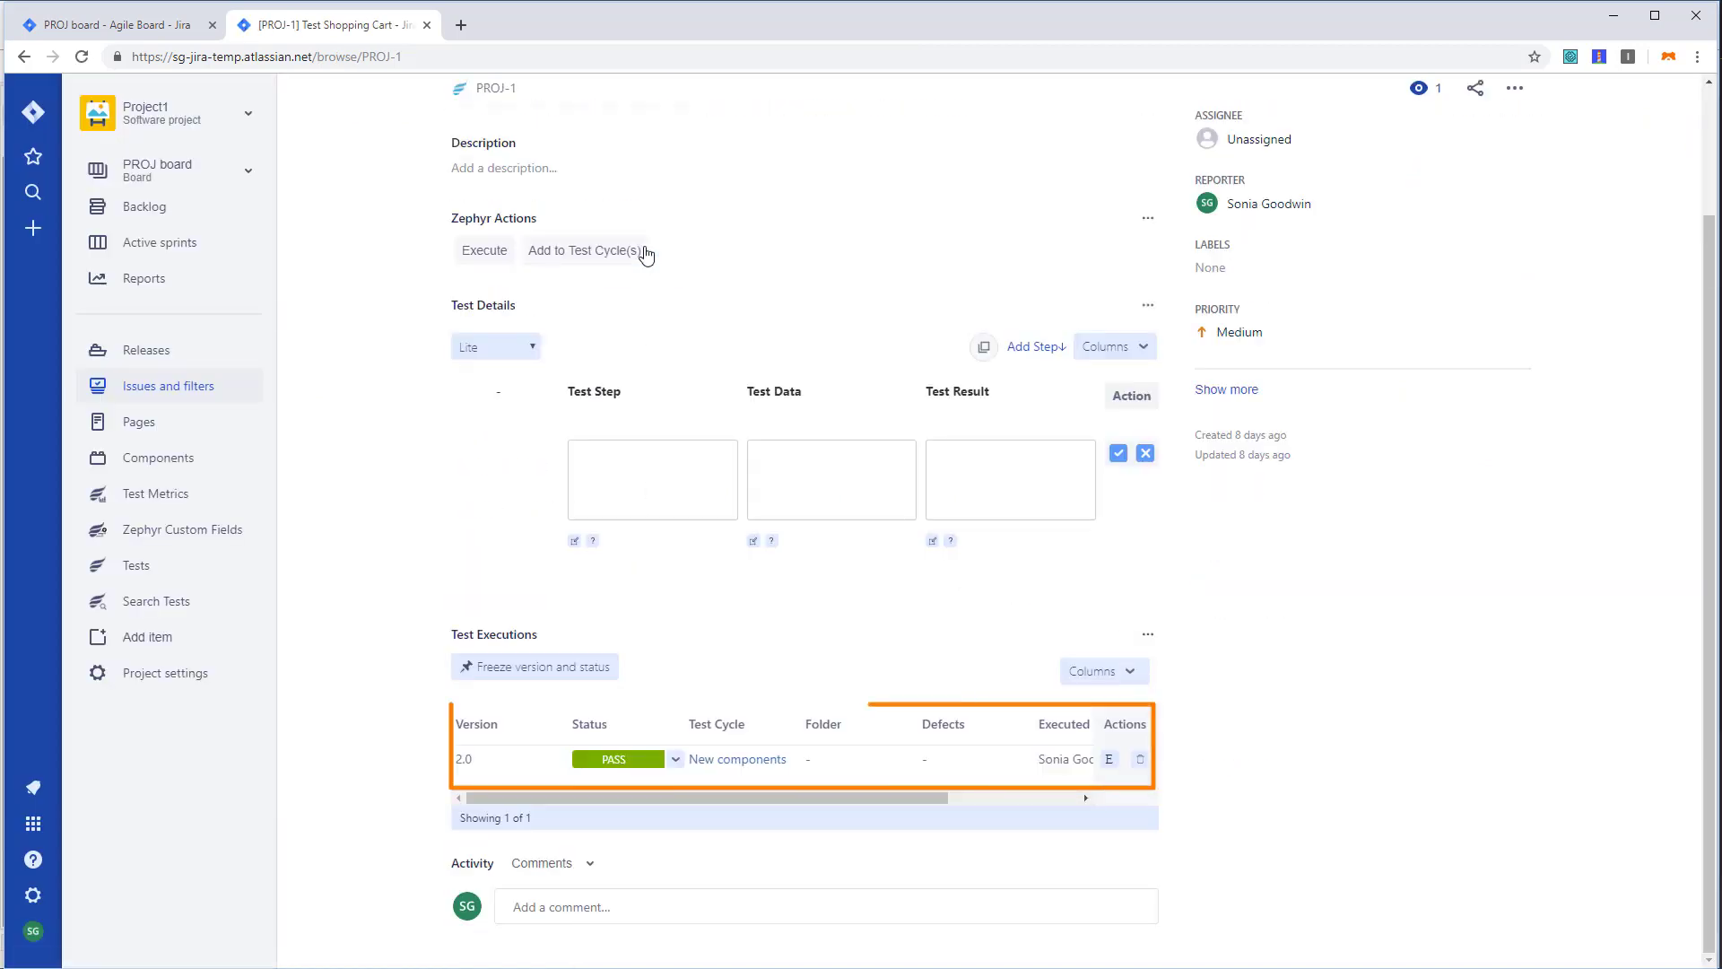